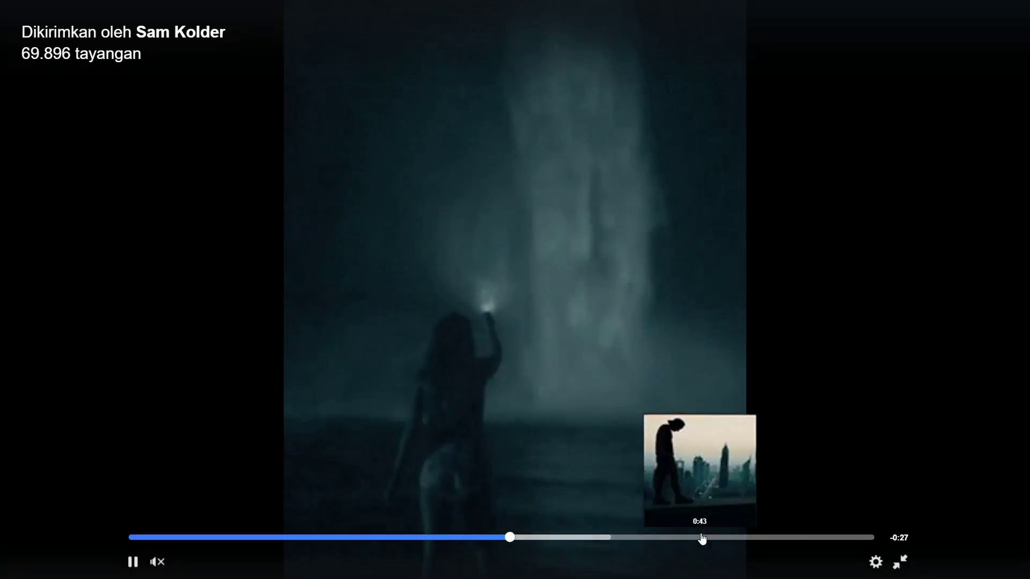
# Pause the Facebook video near its end, close the theater view, and return to Premiere Pro
pyautogui.click(700, 537)
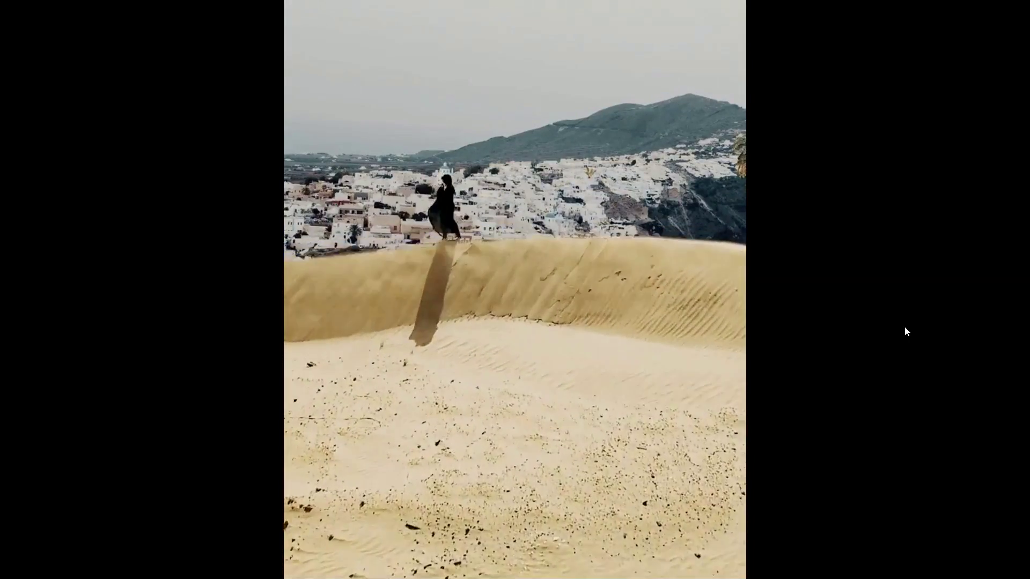
pyautogui.press('Escape')
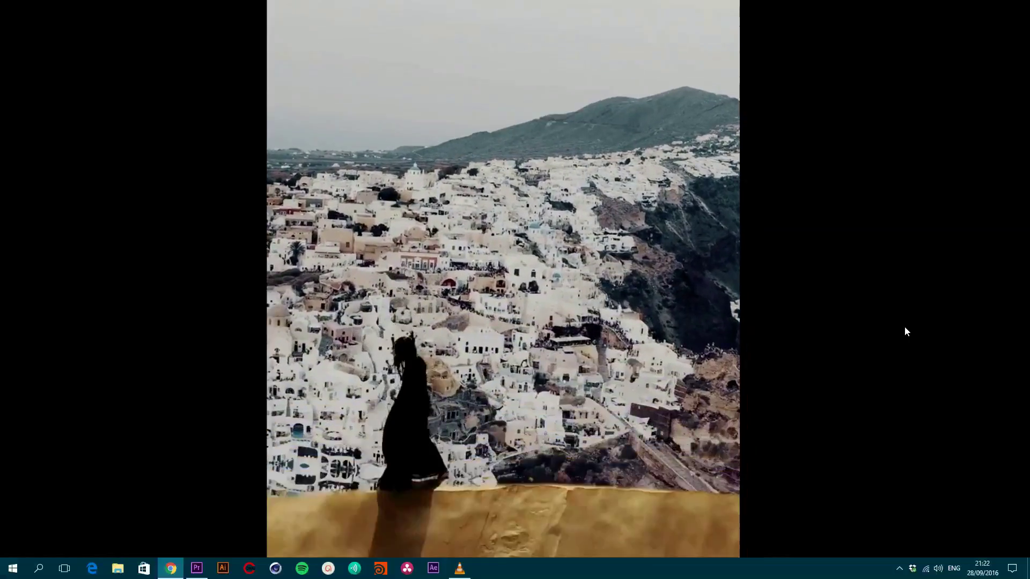
pyautogui.click(520, 292)
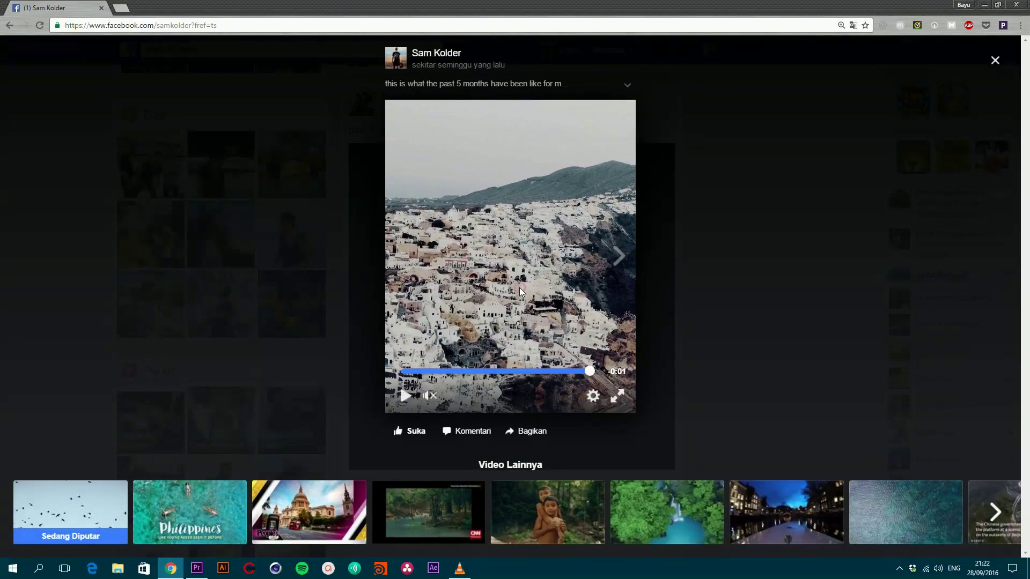
pyautogui.click(758, 234)
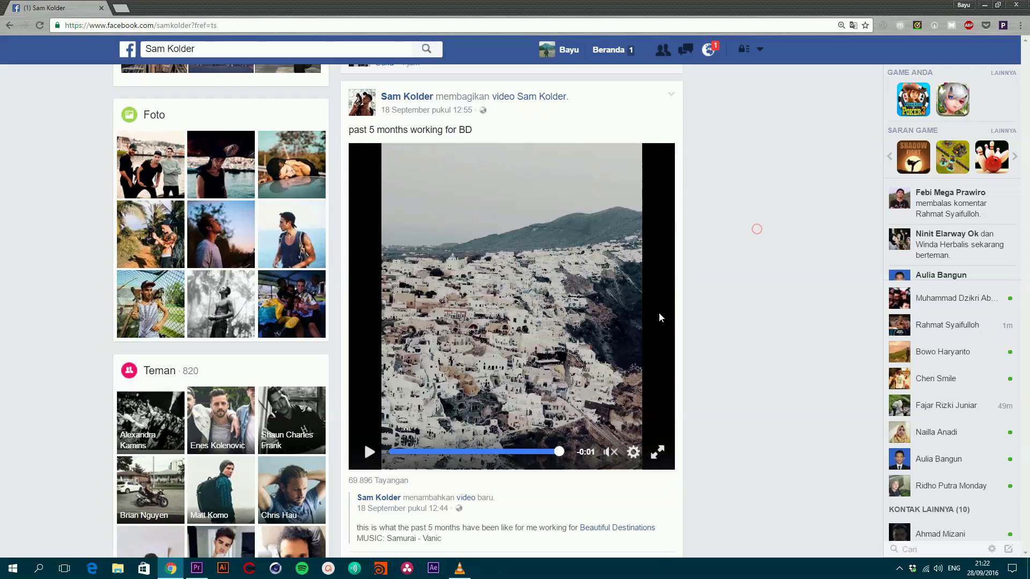
pyautogui.click(197, 569)
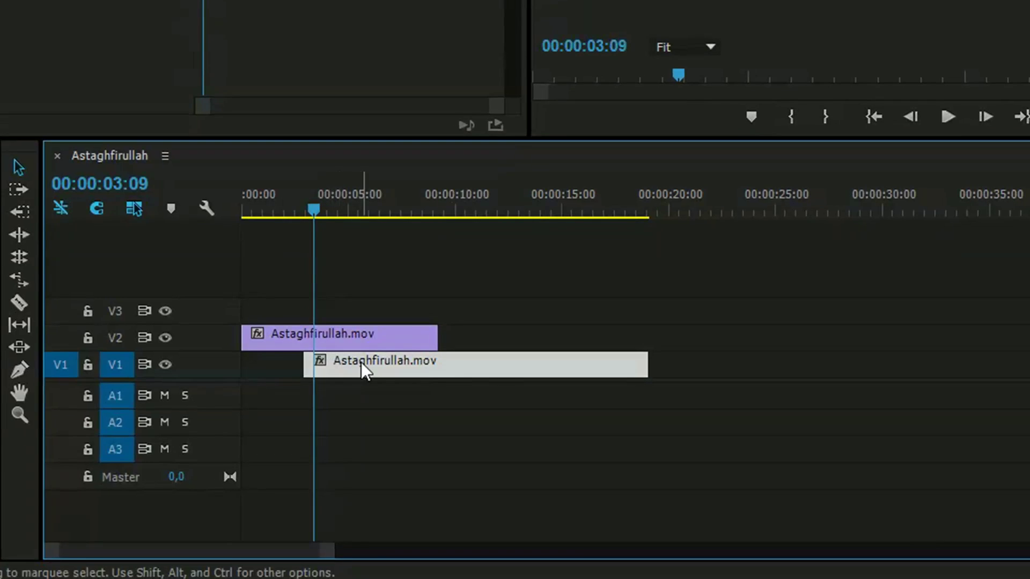
# Move the V1 clip later and preview the sequence, parking the playhead near 00:00:05:21
pyautogui.moveTo(362, 362); pyautogui.dragTo(598, 364)
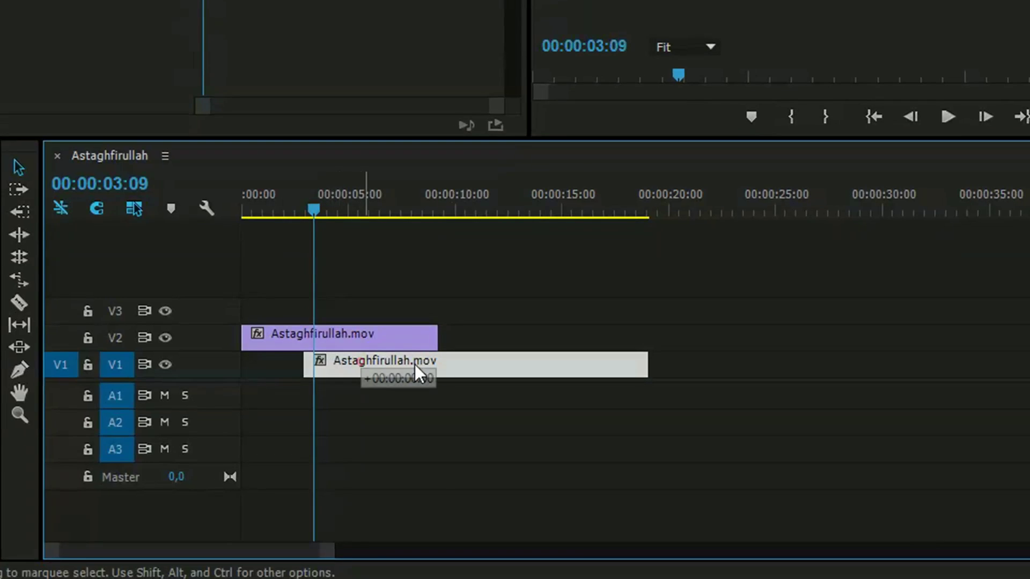
pyautogui.click(323, 328)
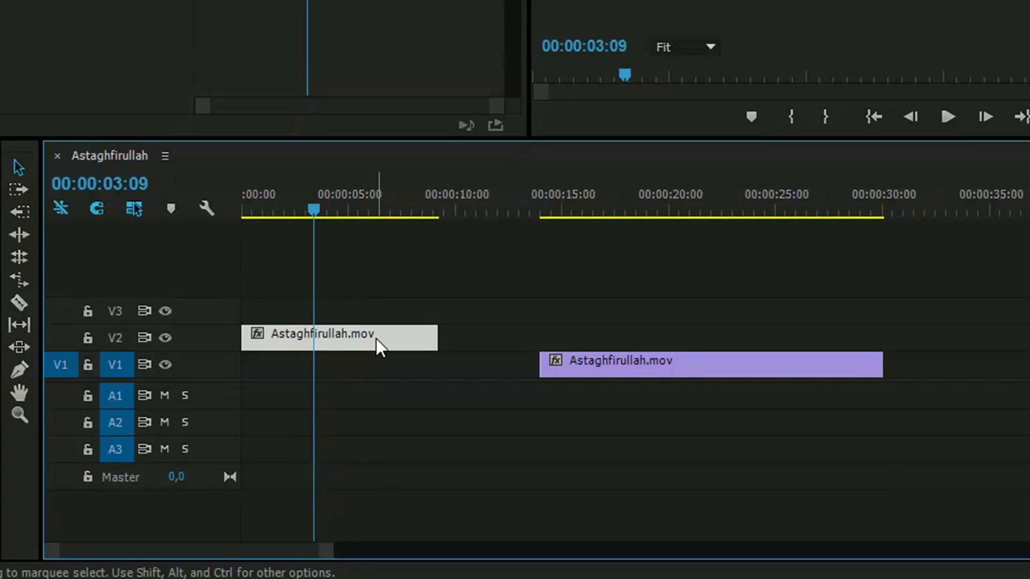
pyautogui.moveTo(376, 339); pyautogui.dragTo(382, 338)
pyautogui.press('space')
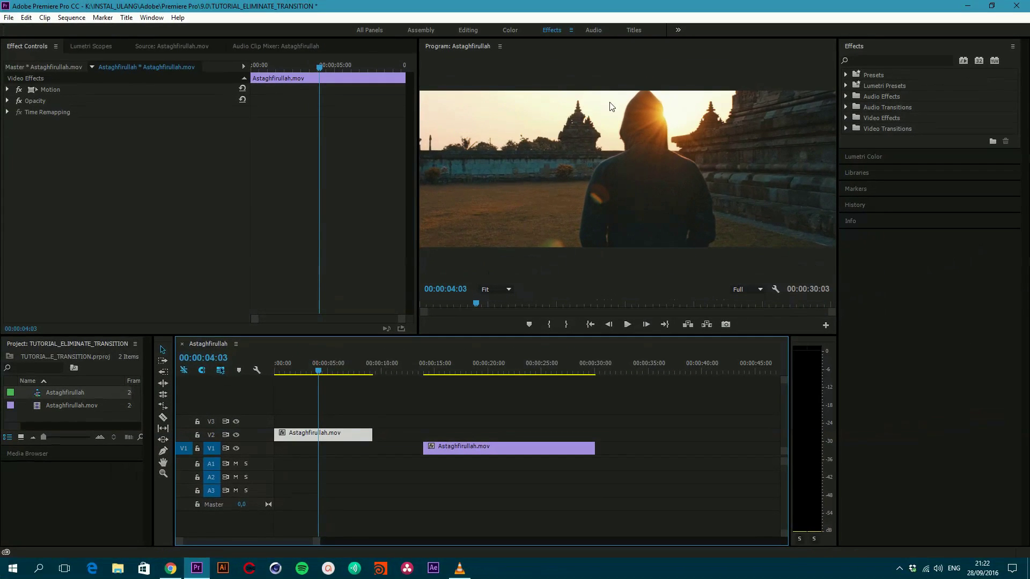
pyautogui.moveTo(464, 371)
pyautogui.mouseDown()
pyautogui.moveTo(504, 375)
pyautogui.moveTo(470, 375)
pyautogui.mouseUp()
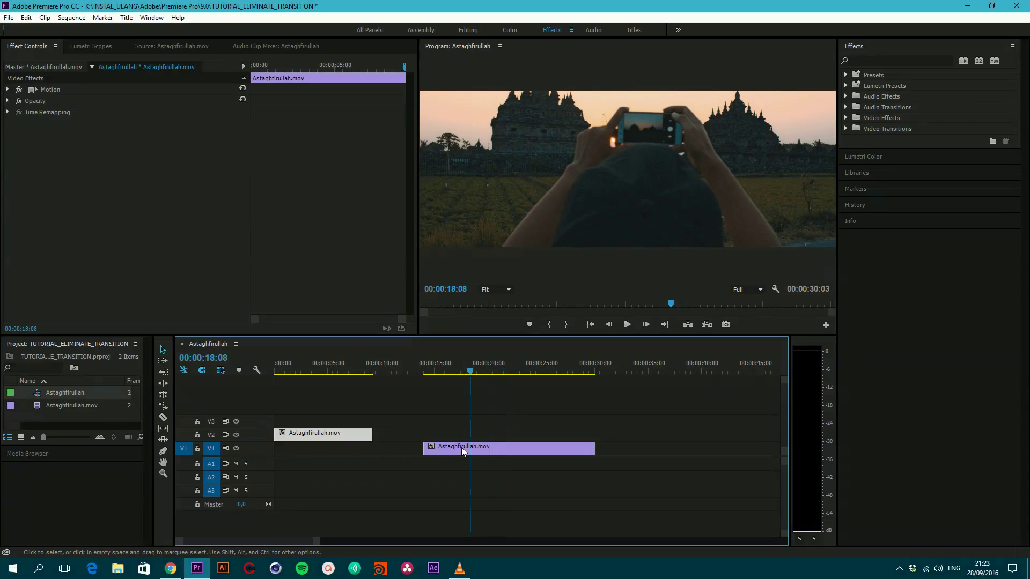
pyautogui.moveTo(345, 371); pyautogui.dragTo(337, 371)
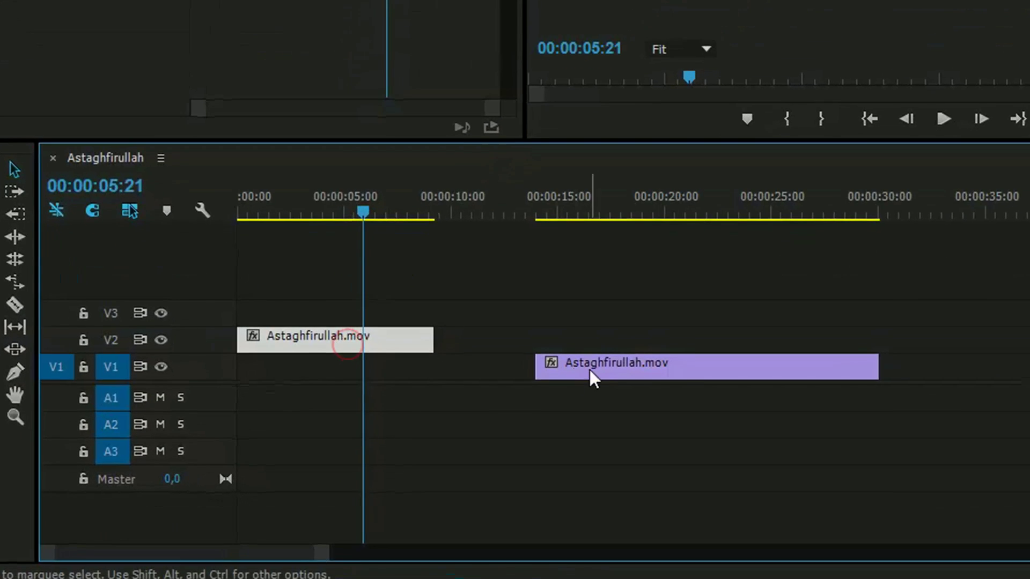
# Slide the V1 clip back left so it starts around 00:00:04:15, under the end of V2
pyautogui.moveTo(607, 368); pyautogui.dragTo(556, 375)
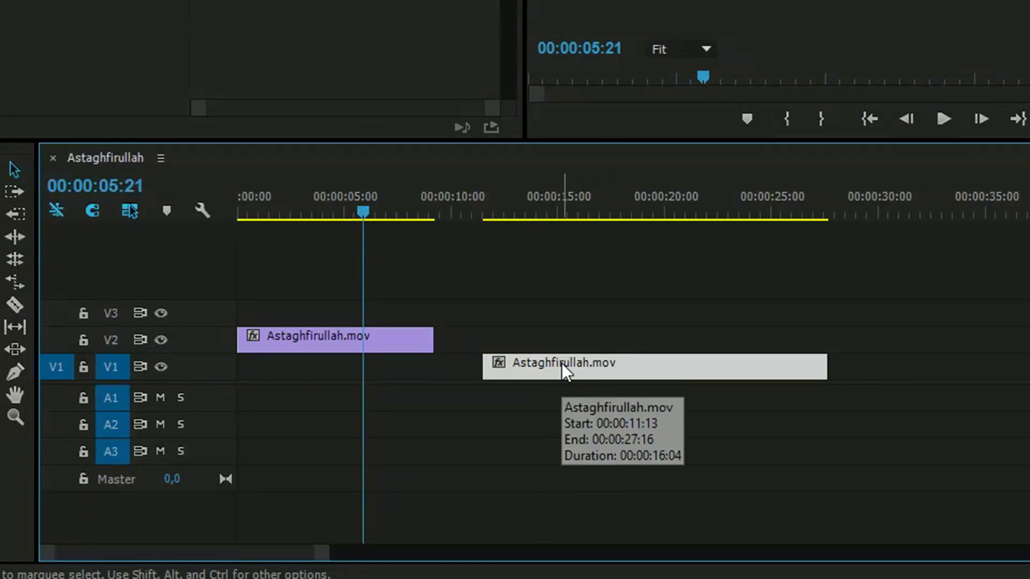
pyautogui.moveTo(562, 365); pyautogui.dragTo(405, 382)
pyautogui.moveTo(361, 211); pyautogui.dragTo(311, 214)
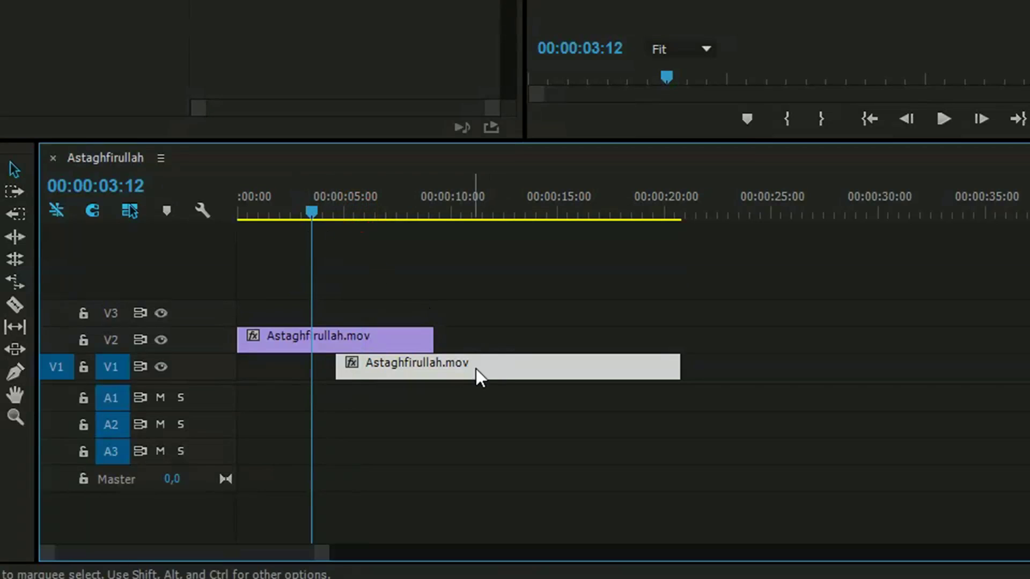
# Razor the V2 clip where V1 begins and select the overlapping piece at 00:00:05:06
pyautogui.press('c')
pyautogui.click(338, 340)
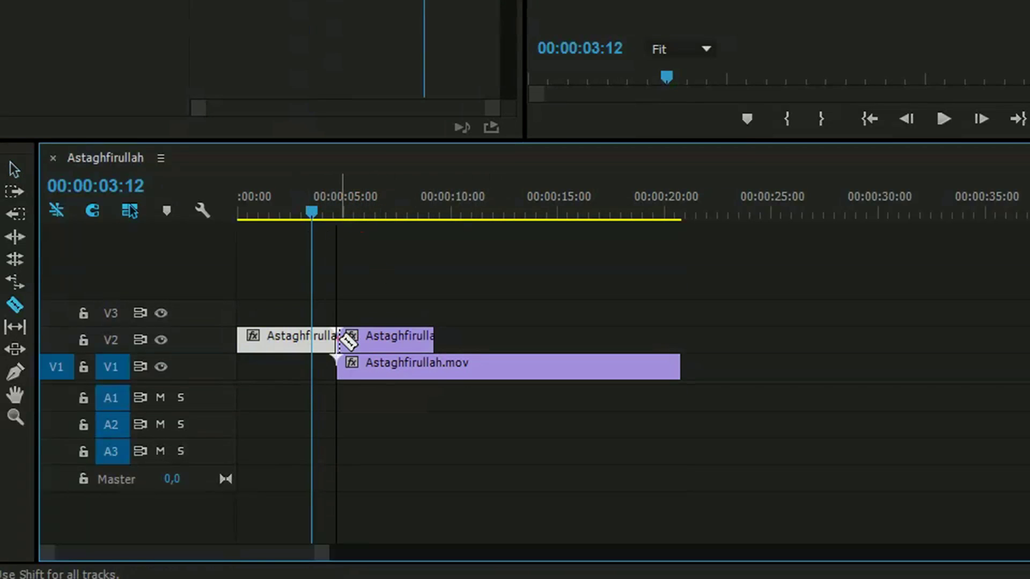
pyautogui.press('v')
pyautogui.press('=')
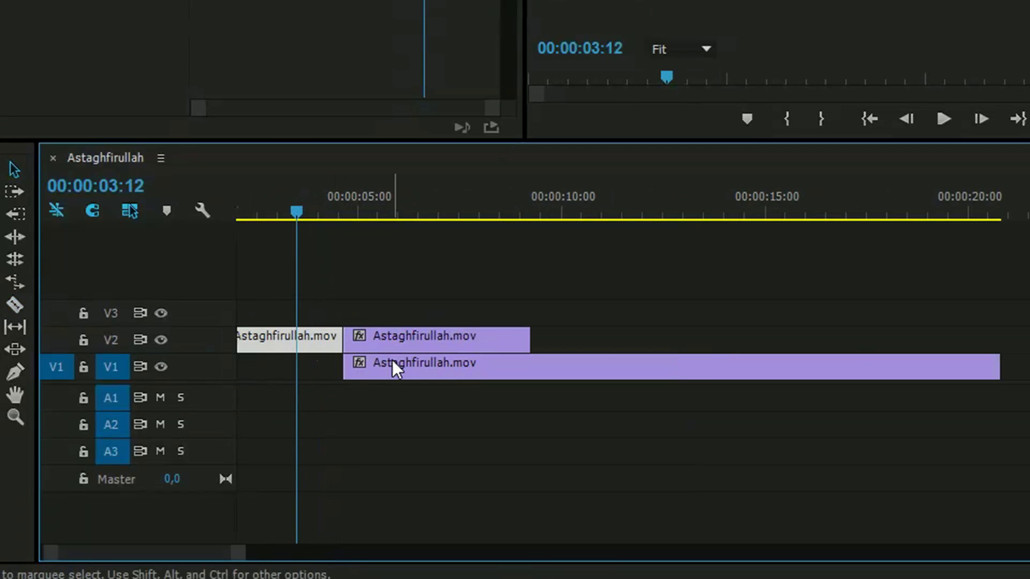
pyautogui.click(414, 345)
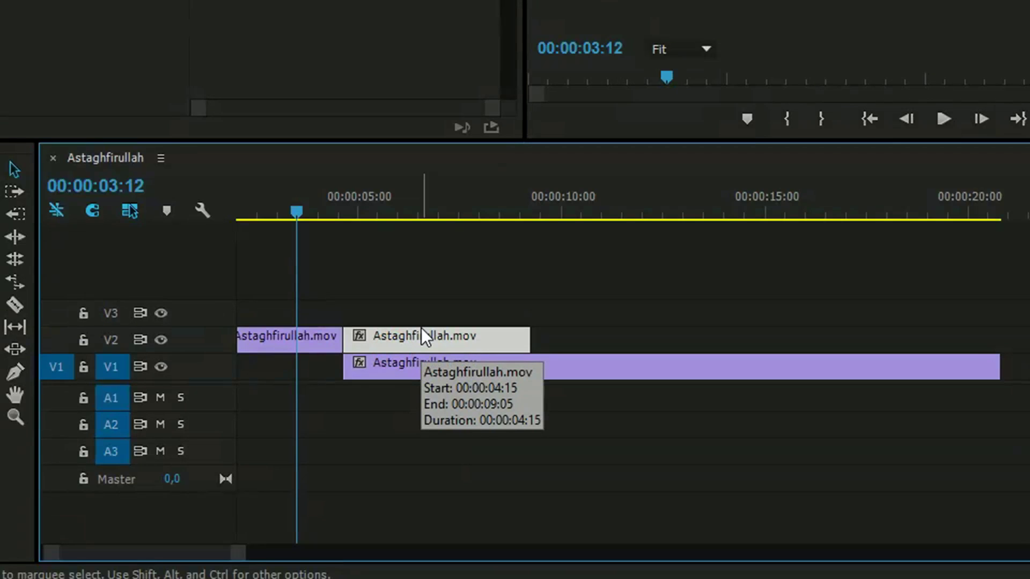
pyautogui.click(369, 209)
pyautogui.click(394, 337)
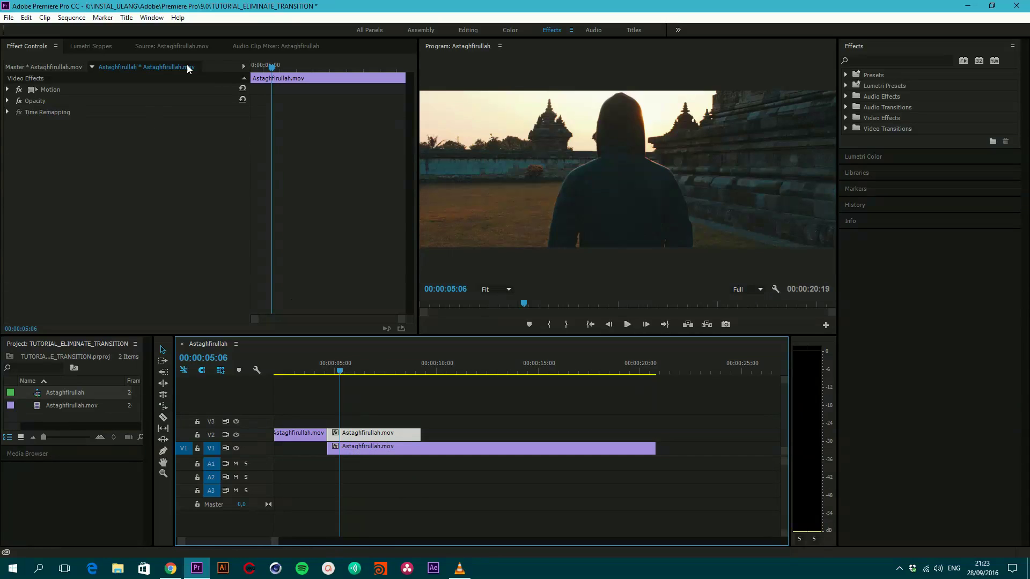
# Browse the Effect Controls panel and its options menu without changing anything
pyautogui.click(98, 57)
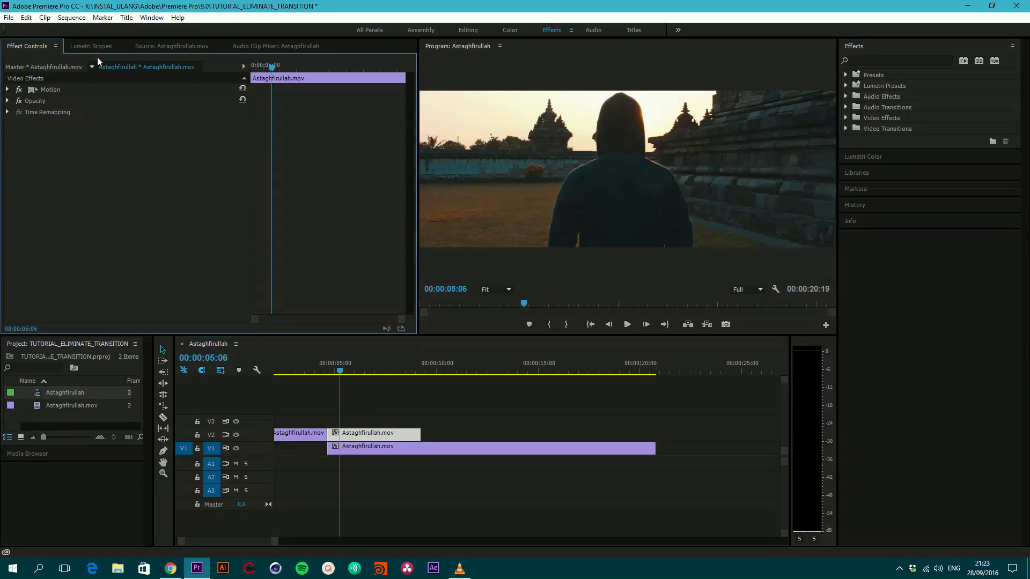
pyautogui.click(92, 46)
pyautogui.click(27, 46)
pyautogui.click(55, 47)
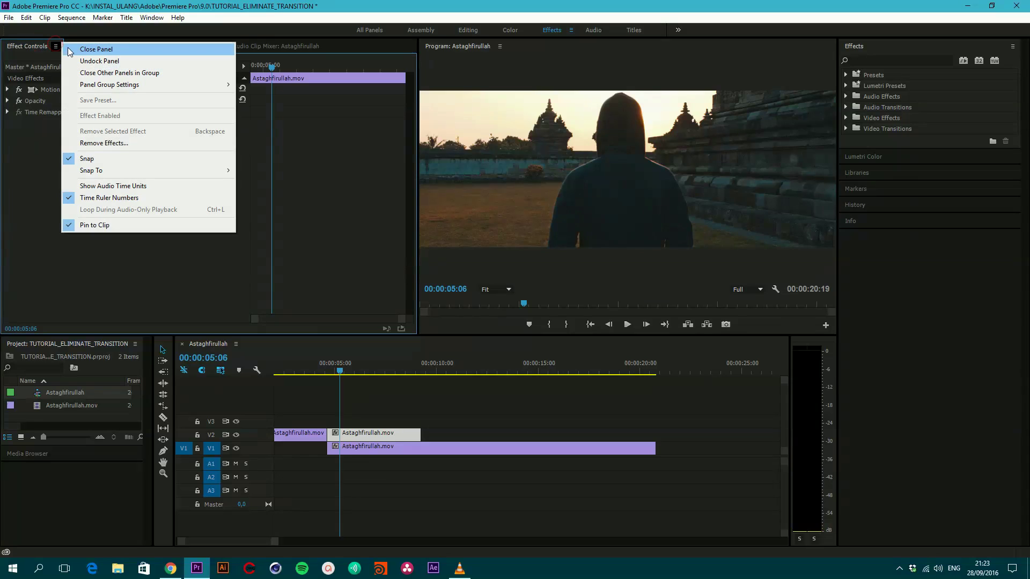
pyautogui.click(17, 190)
# Search Effects for 'LUMA K' and drop Luma Key onto the upper V2 clip
pyautogui.click(894, 60)
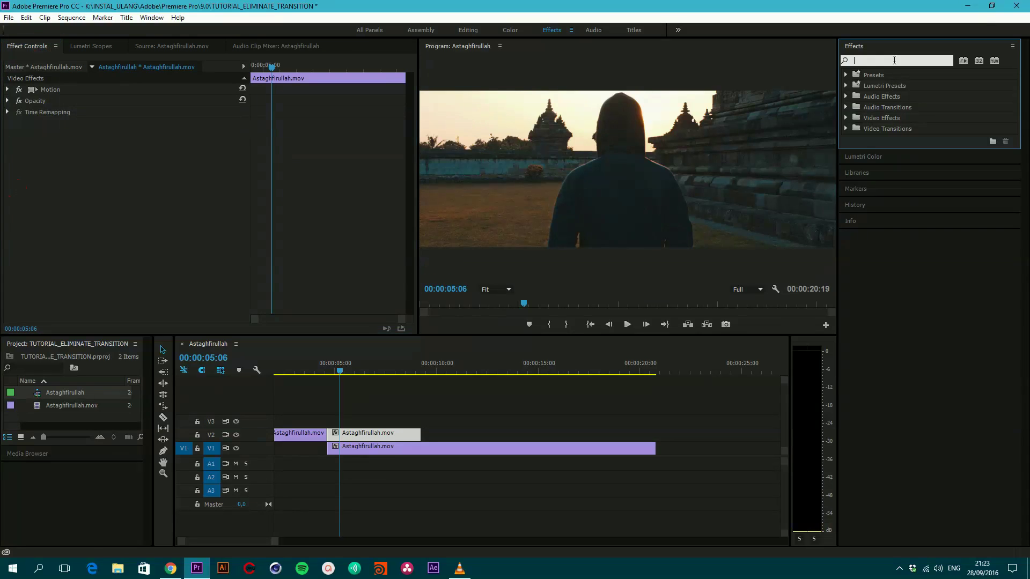
pyautogui.write('L')
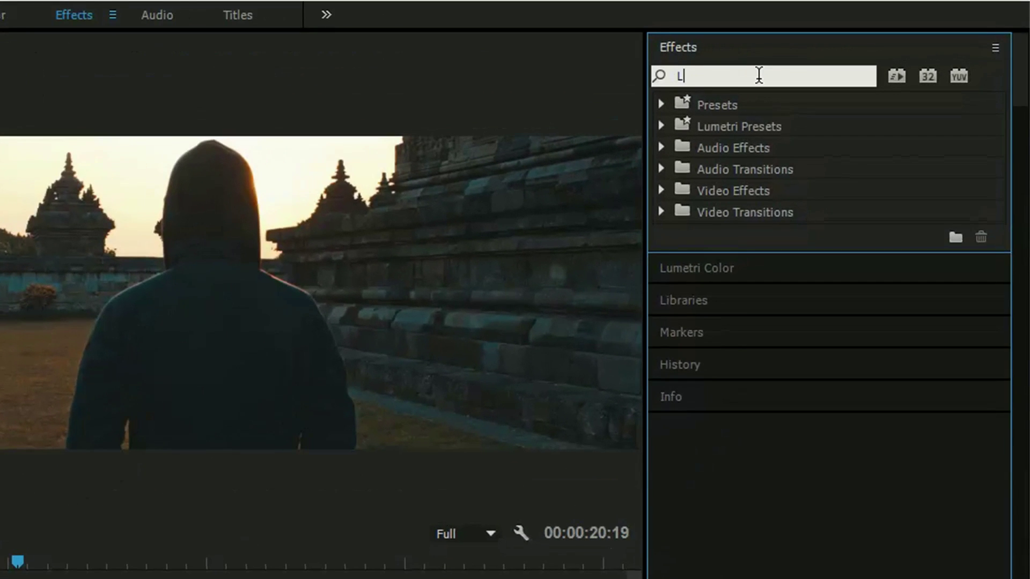
pyautogui.write('UMA KEY')
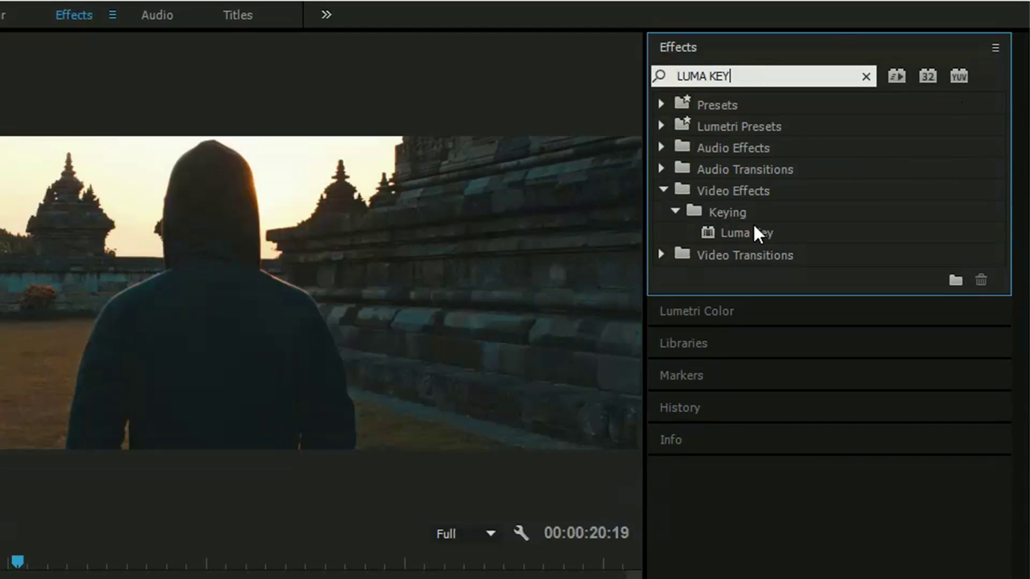
pyautogui.moveTo(754, 225); pyautogui.dragTo(429, 354)
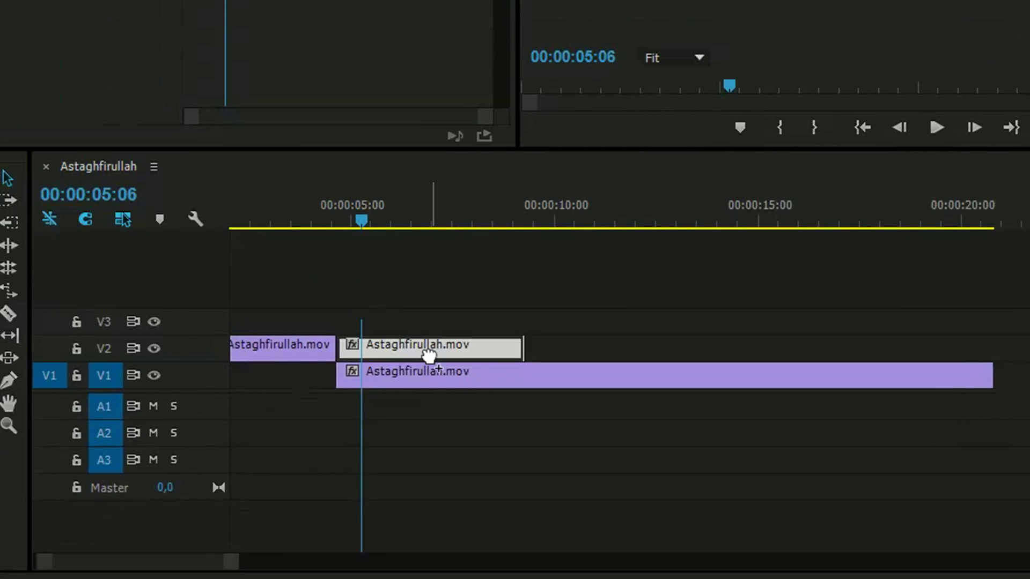
pyautogui.moveTo(430, 354); pyautogui.dragTo(430, 354)
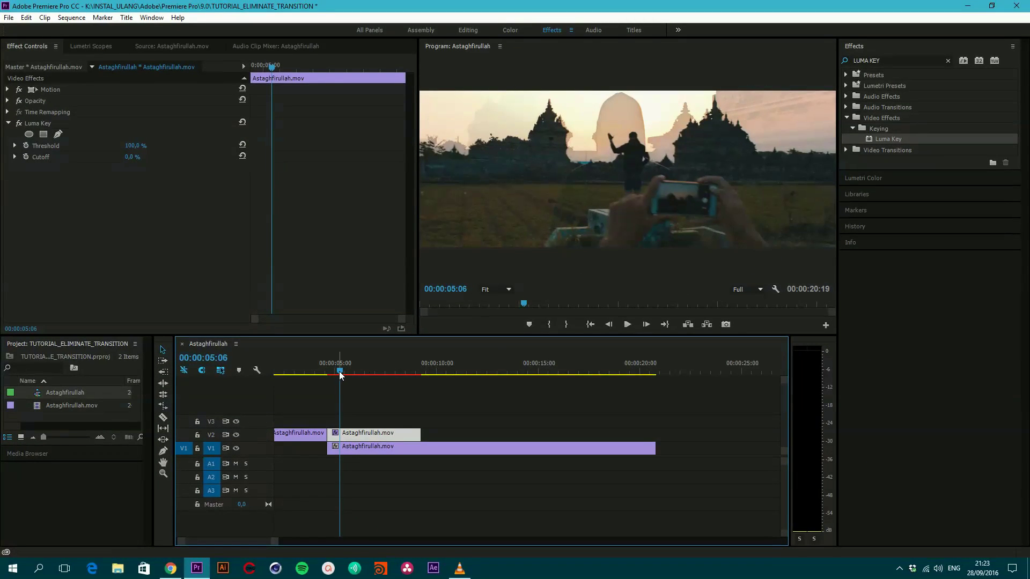
pyautogui.moveTo(340, 375); pyautogui.dragTo(363, 374)
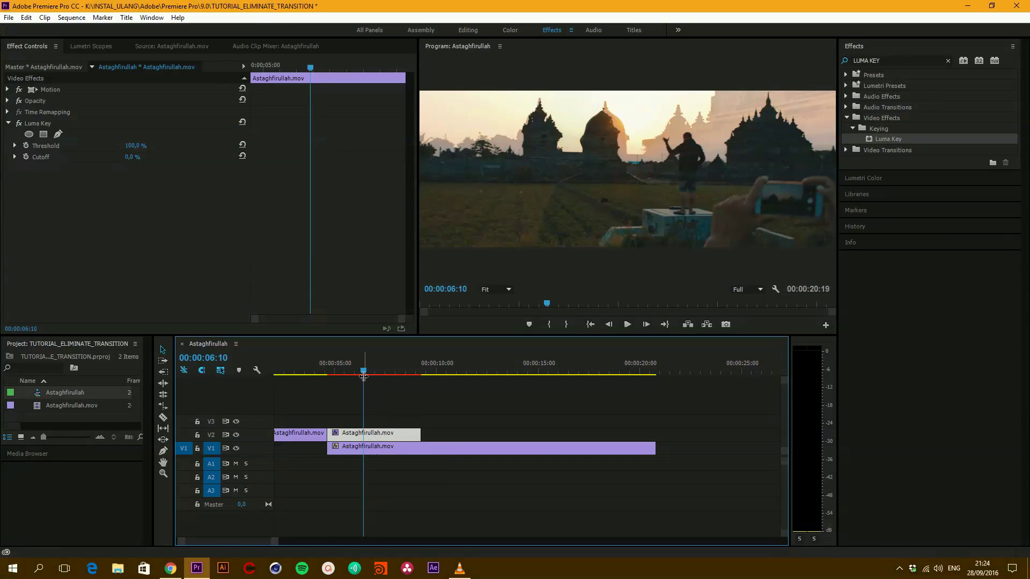
pyautogui.moveTo(364, 371)
pyautogui.mouseDown()
pyautogui.moveTo(344, 374)
pyautogui.moveTo(366, 392)
pyautogui.mouseUp()
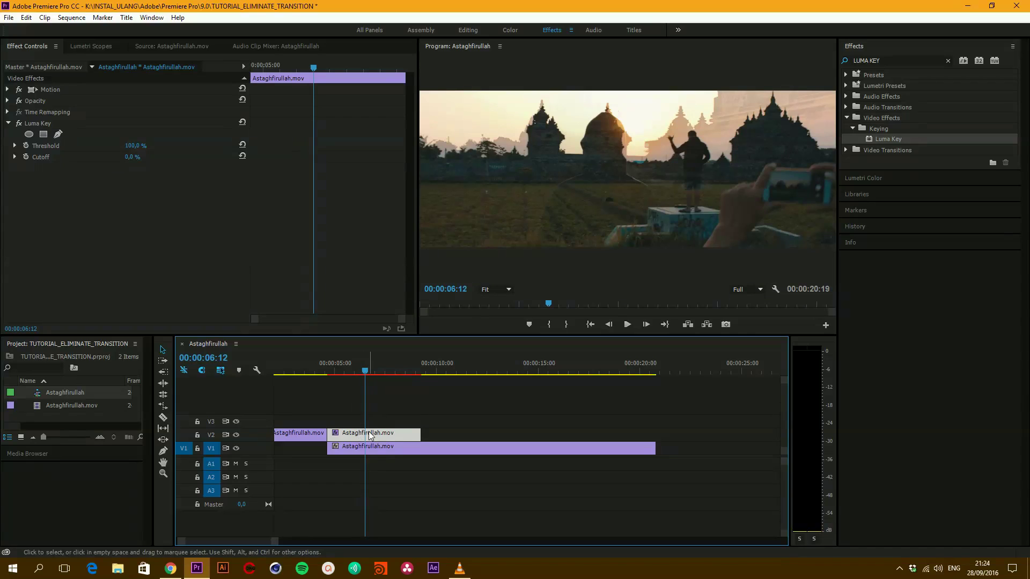
pyautogui.click(361, 372)
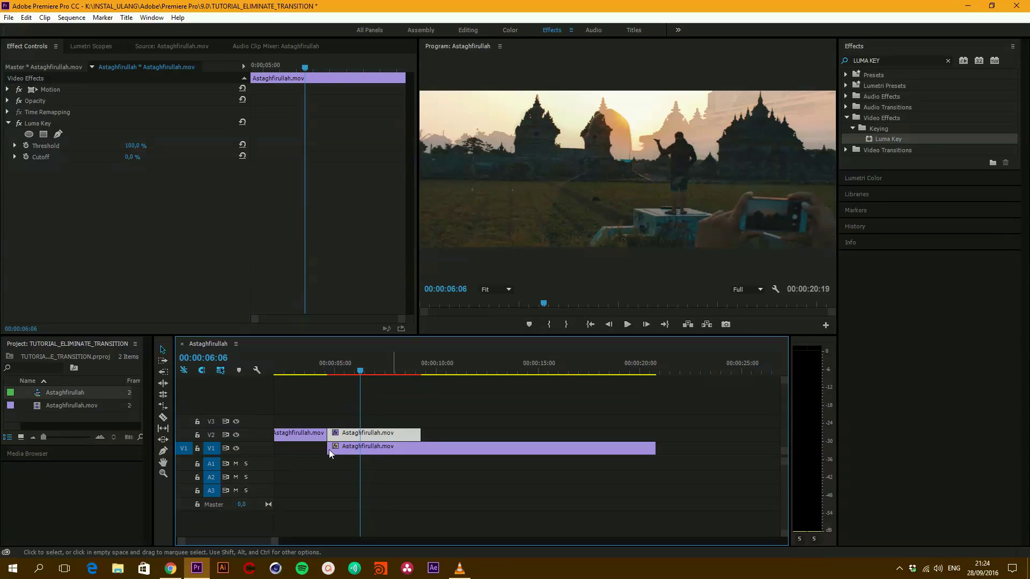
pyautogui.moveTo(363, 374); pyautogui.dragTo(356, 372)
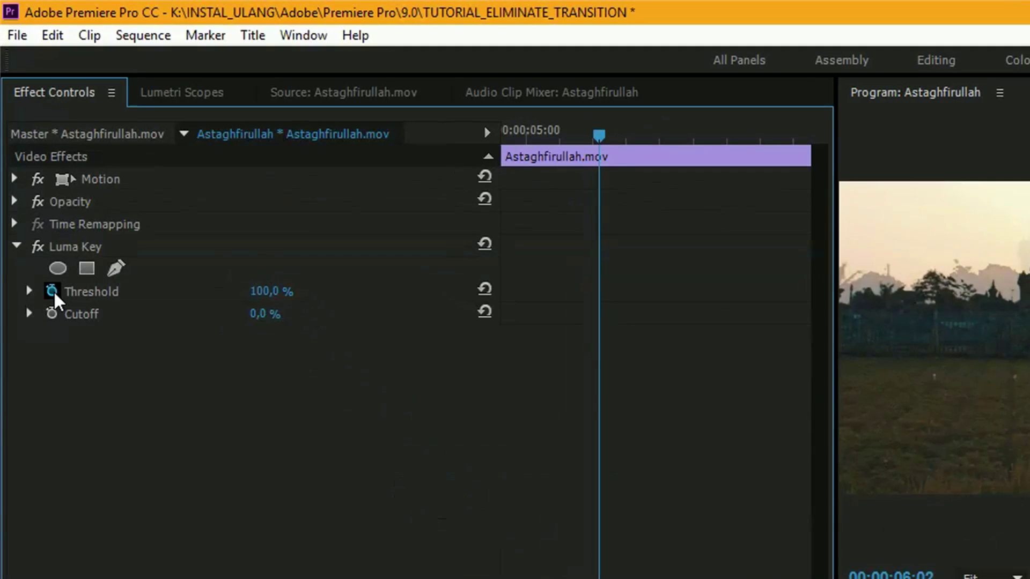
# Enable keyframing for Luma Key Threshold and Cutoff and enlarge the Program monitor preview
pyautogui.click(46, 260)
pyautogui.click(52, 315)
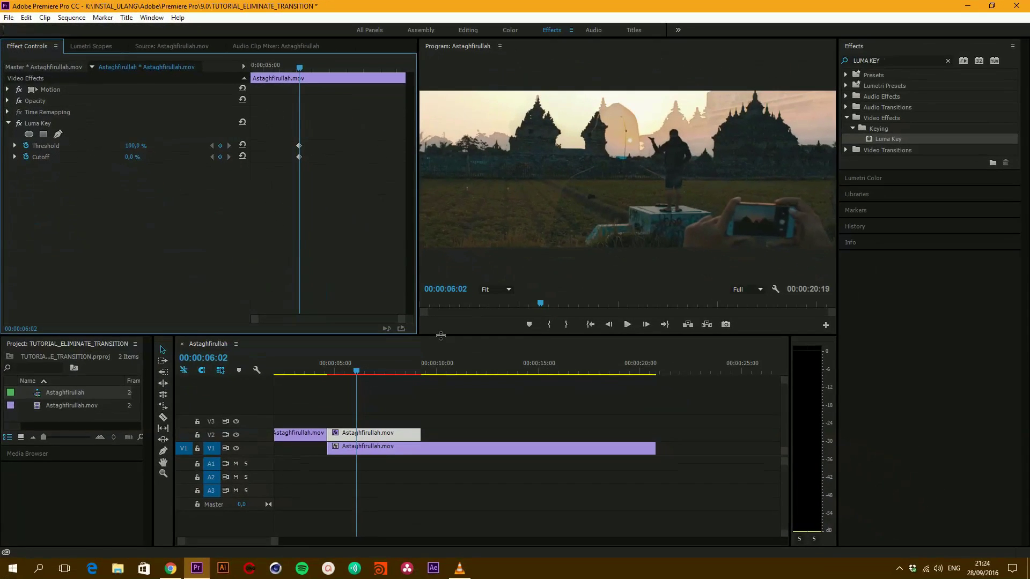
pyautogui.moveTo(437, 411); pyautogui.dragTo(437, 415)
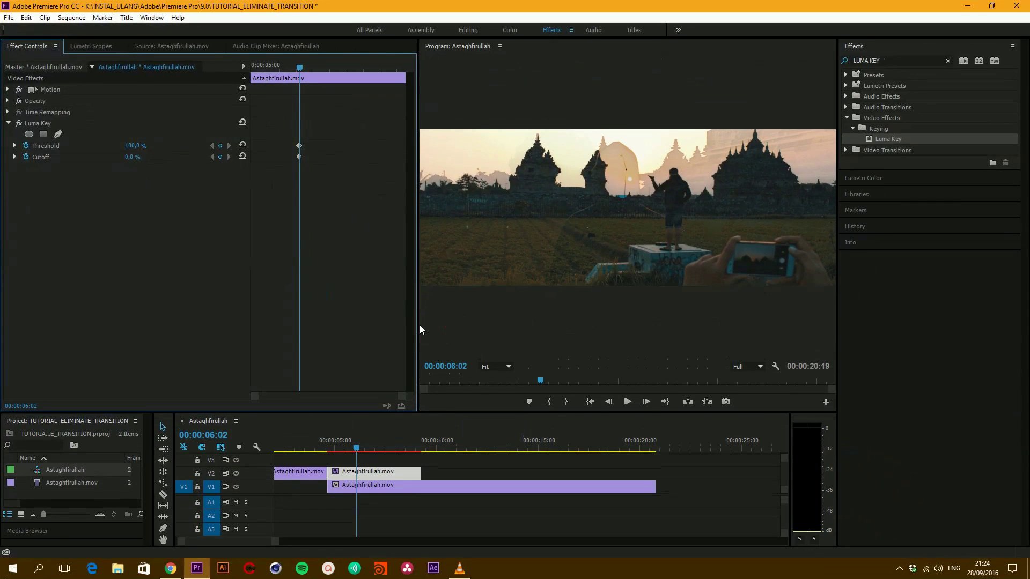
pyautogui.moveTo(420, 330); pyautogui.dragTo(332, 332)
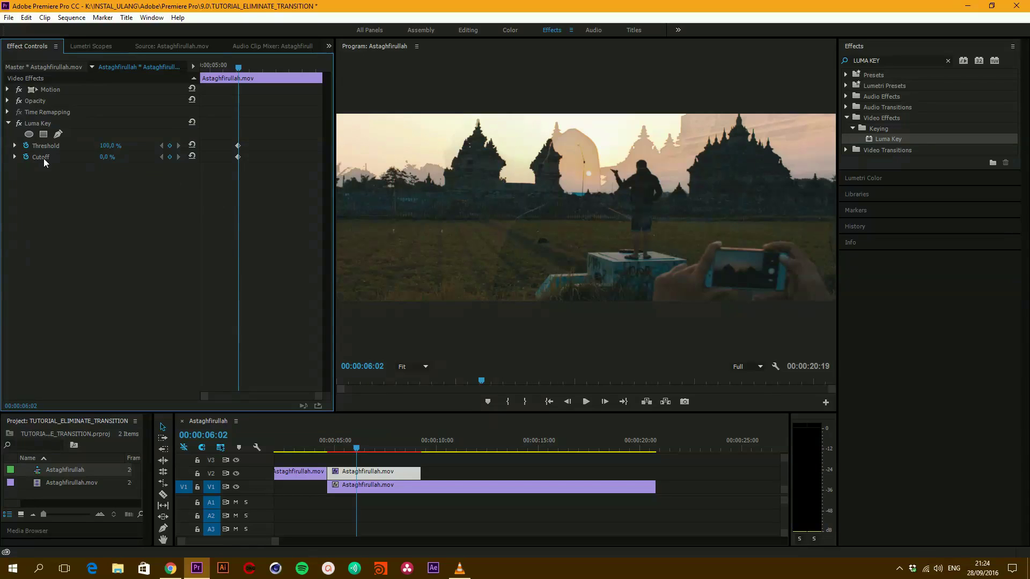
# Tune the sliders to Threshold 47,6 % and Cutoff 62,8 % at 00:00:06:02
pyautogui.click(15, 156)
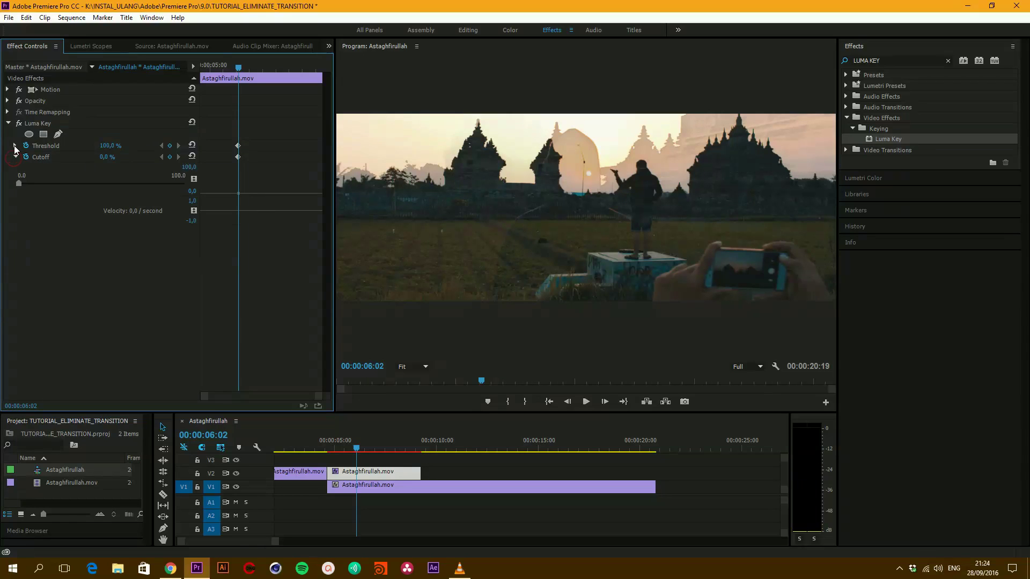
pyautogui.click(15, 146)
pyautogui.moveTo(183, 171); pyautogui.dragTo(102, 172)
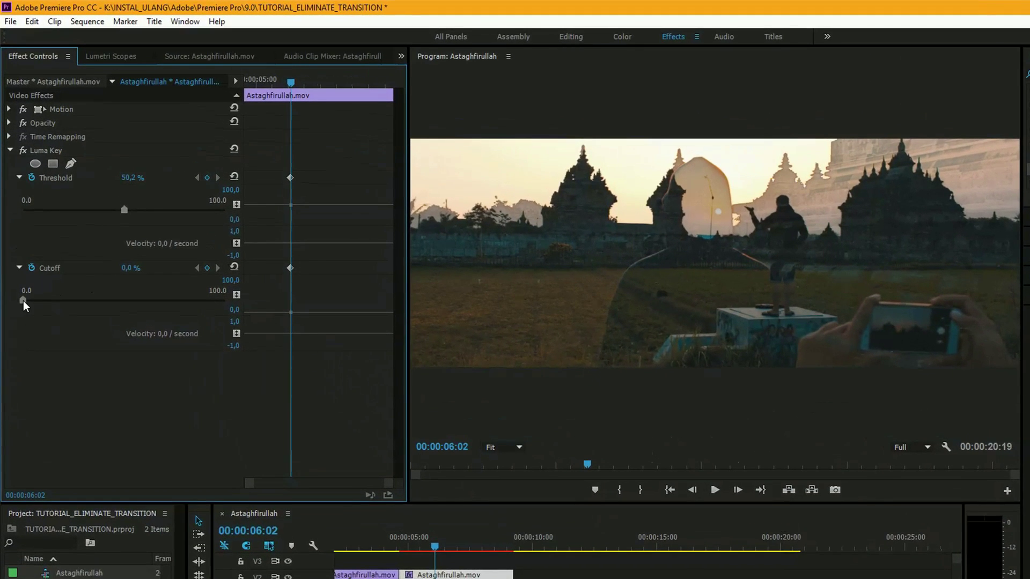
pyautogui.moveTo(23, 302); pyautogui.dragTo(150, 310)
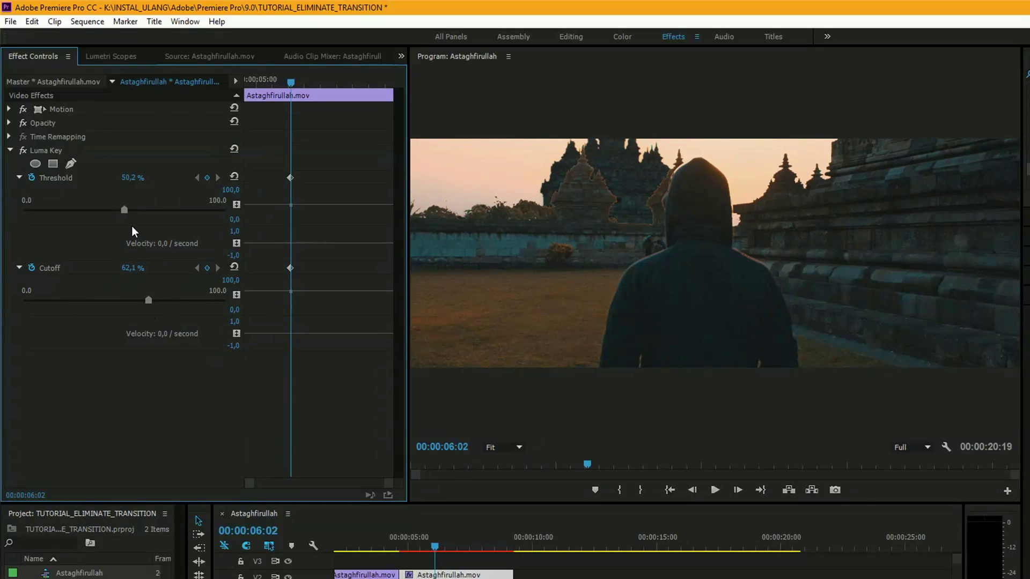
pyautogui.moveTo(124, 209); pyautogui.dragTo(6, 218)
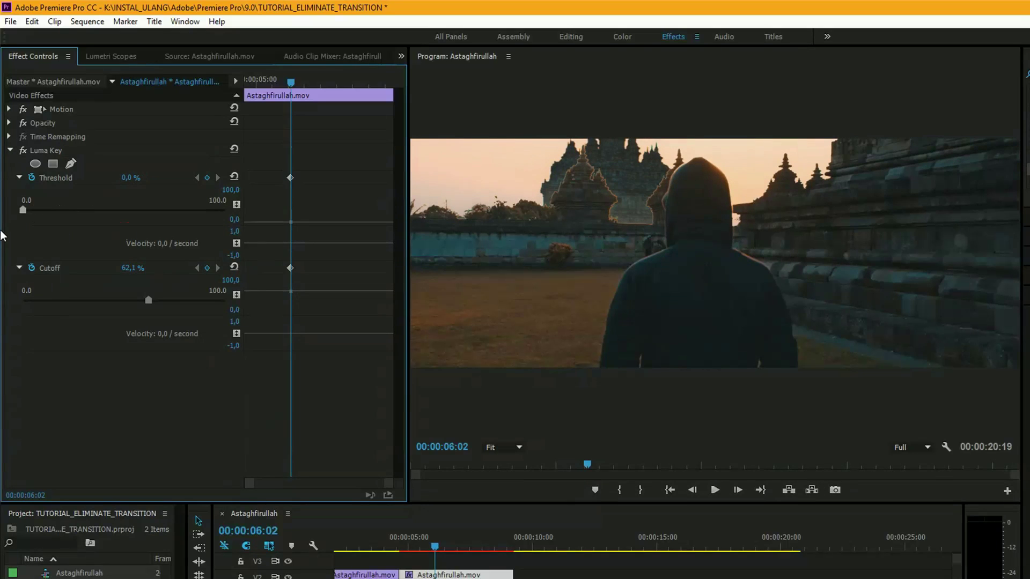
pyautogui.moveTo(149, 302); pyautogui.dragTo(150, 302)
pyautogui.moveTo(22, 210)
pyautogui.mouseDown()
pyautogui.moveTo(164, 241)
pyautogui.moveTo(112, 246)
pyautogui.mouseUp()
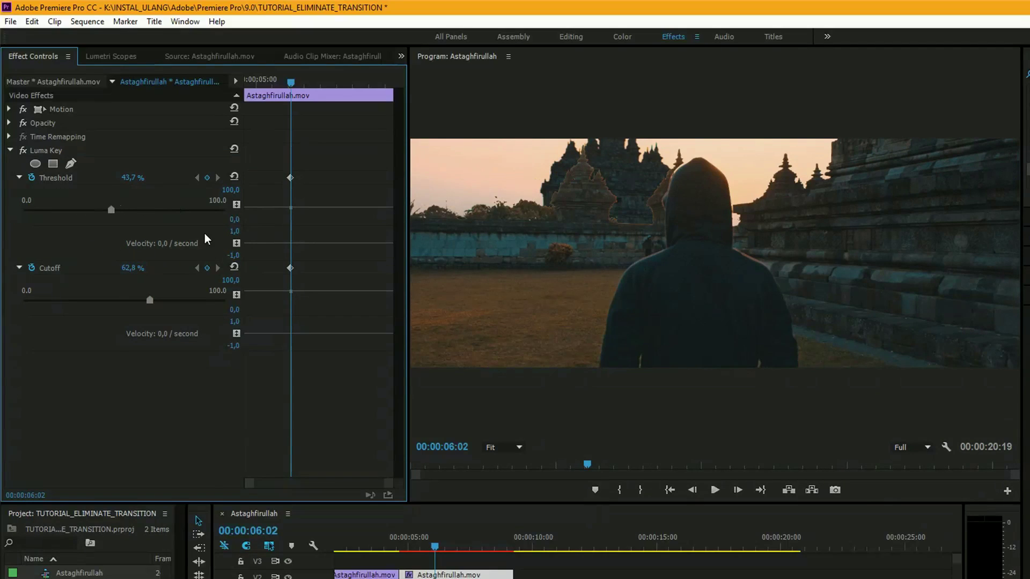
pyautogui.moveTo(111, 213); pyautogui.dragTo(118, 217)
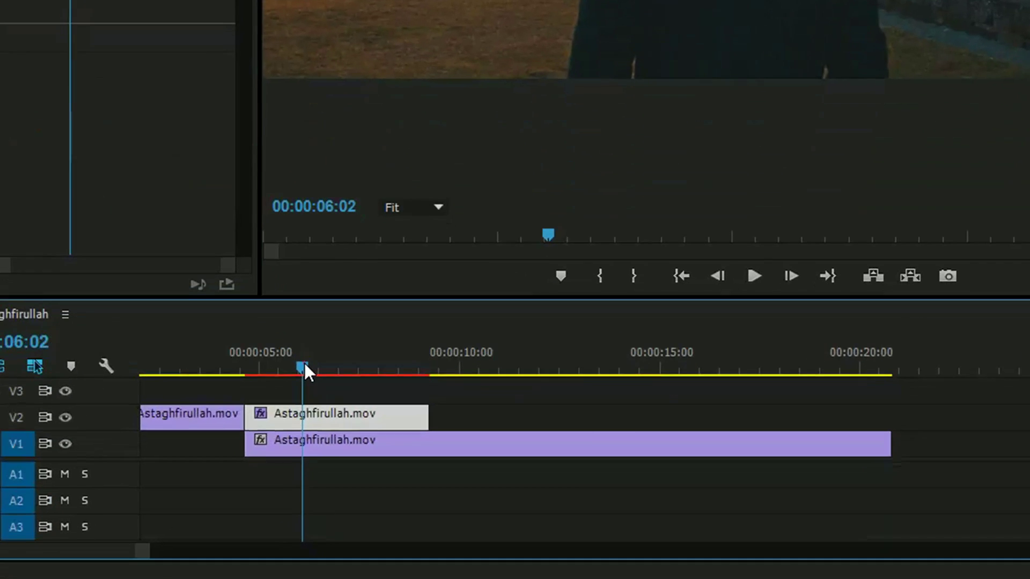
pyautogui.moveTo(434, 546); pyautogui.dragTo(407, 549)
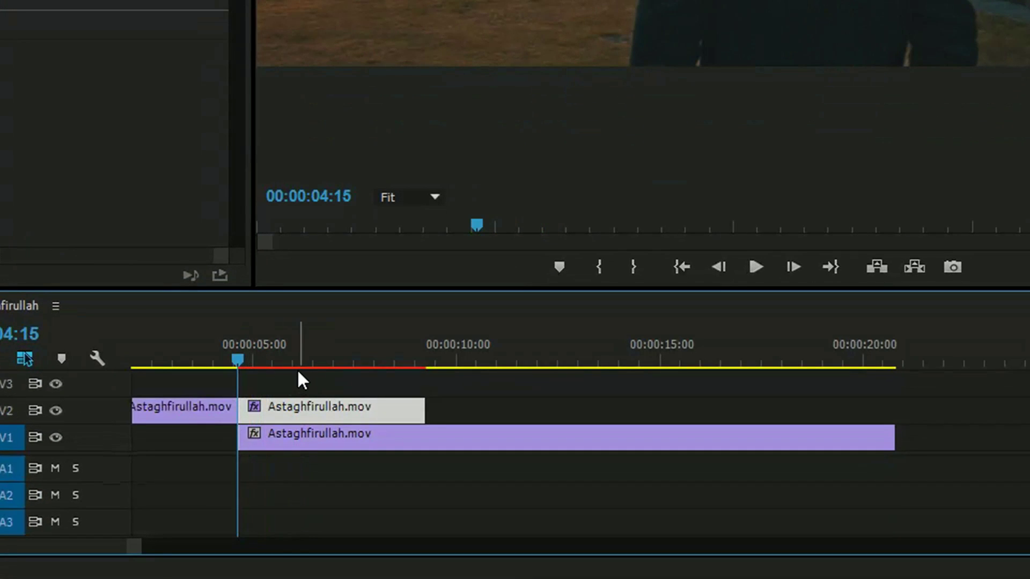
# Set Threshold and Cutoff to 0 % at 00:00:04:15, the start of the overlap
pyautogui.moveTo(245, 363); pyautogui.dragTo(246, 367)
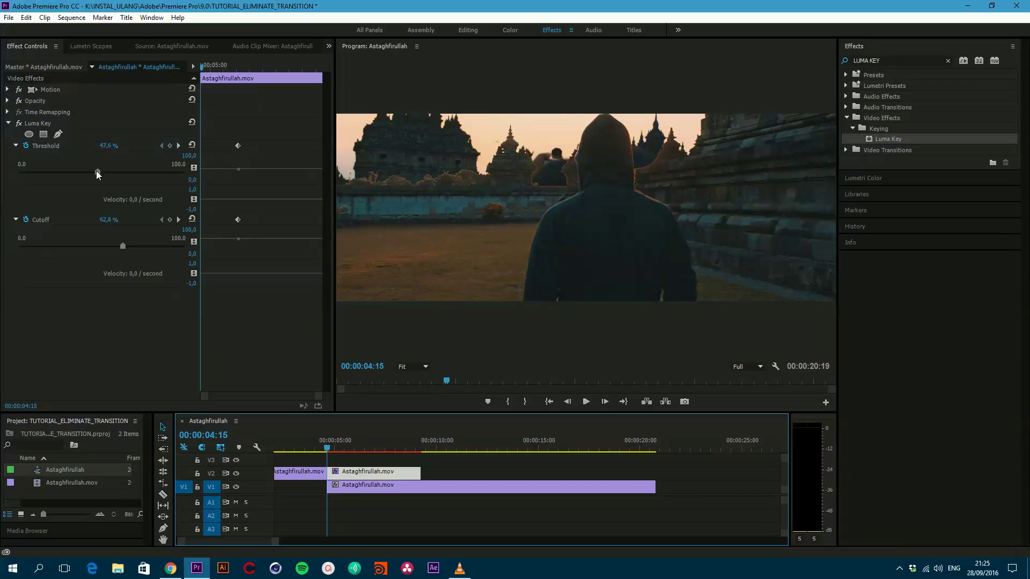
pyautogui.moveTo(98, 172); pyautogui.dragTo(19, 171)
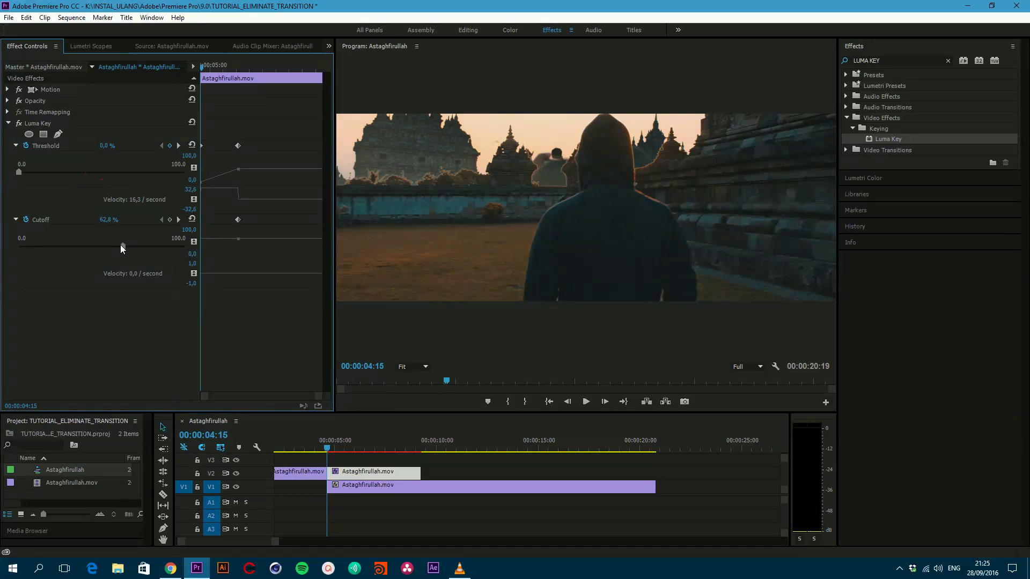
pyautogui.moveTo(122, 247); pyautogui.dragTo(19, 246)
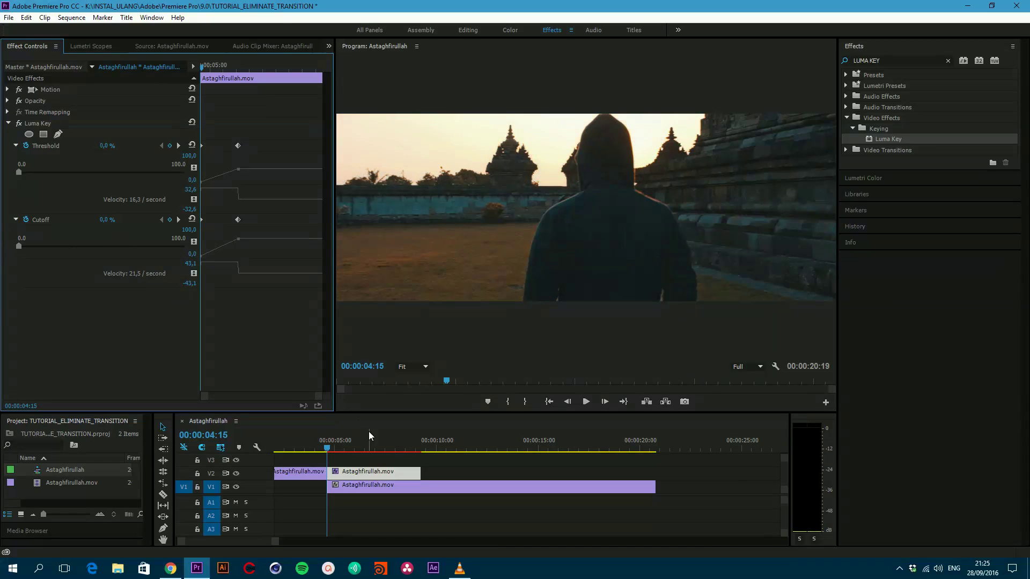
# Play the transition from just before the overlap, then stop playback
pyautogui.click(314, 442)
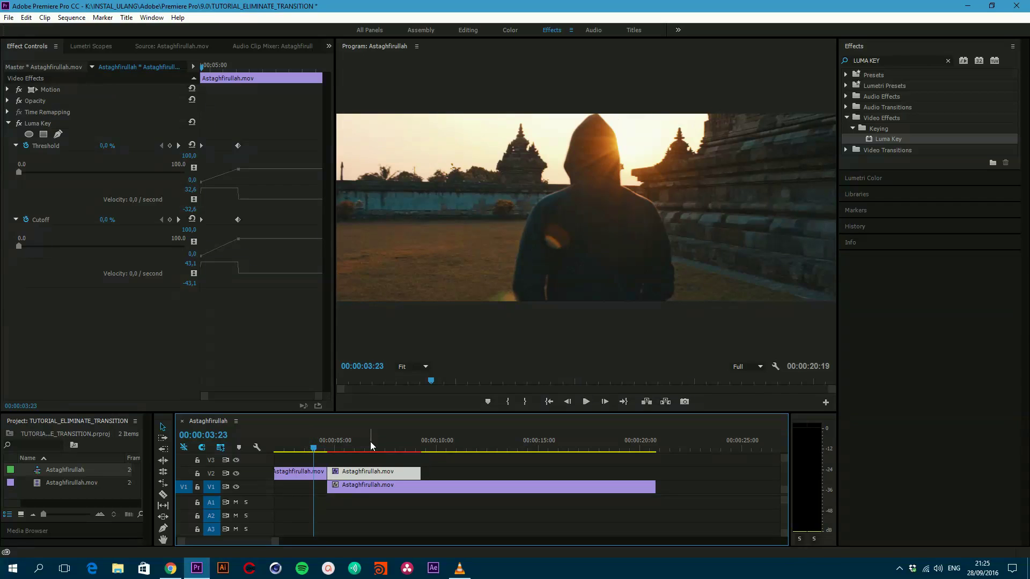
pyautogui.press('space')
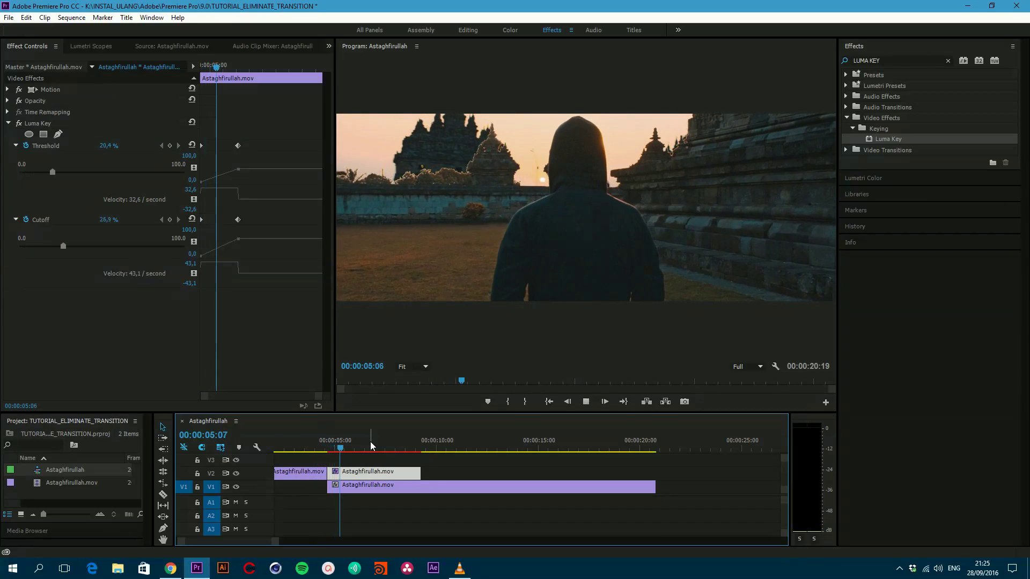
pyautogui.press('space')
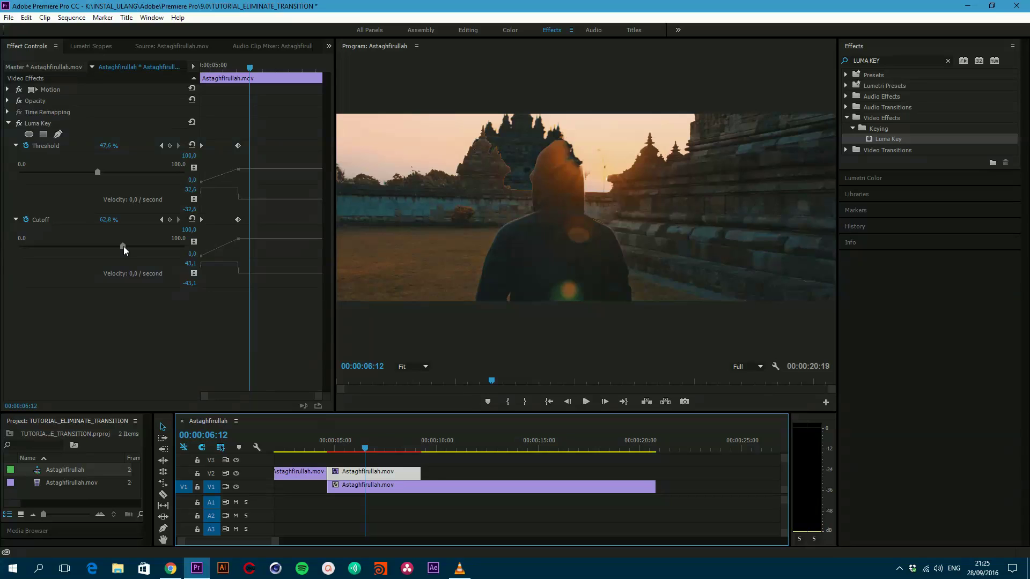
# Key Cutoff and Threshold to 100 % at 00:00:07:23, then play the transition from 00:00:04:08
pyautogui.moveTo(124, 247); pyautogui.dragTo(186, 247)
pyautogui.moveTo(99, 170); pyautogui.dragTo(201, 179)
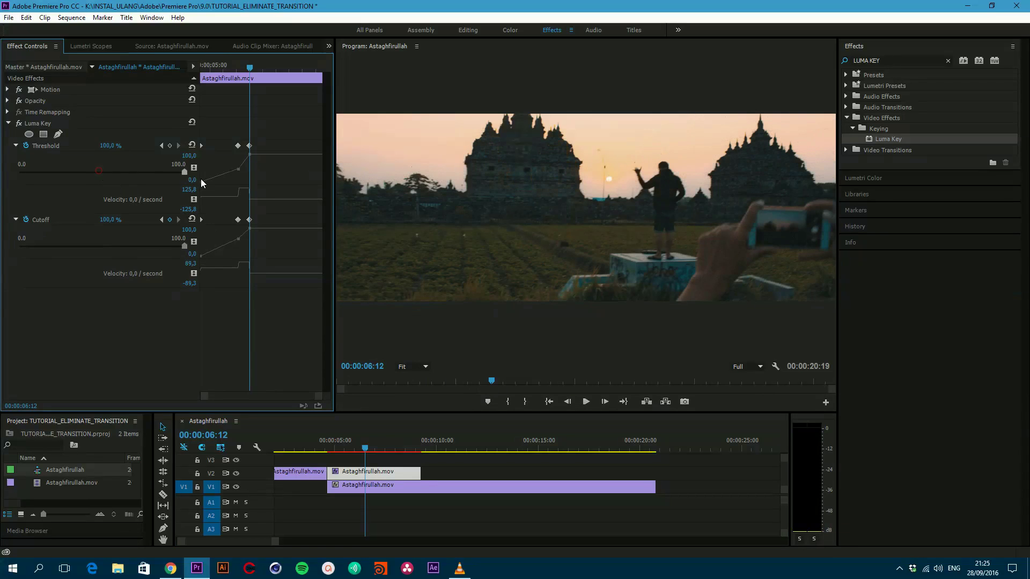
pyautogui.click(322, 447)
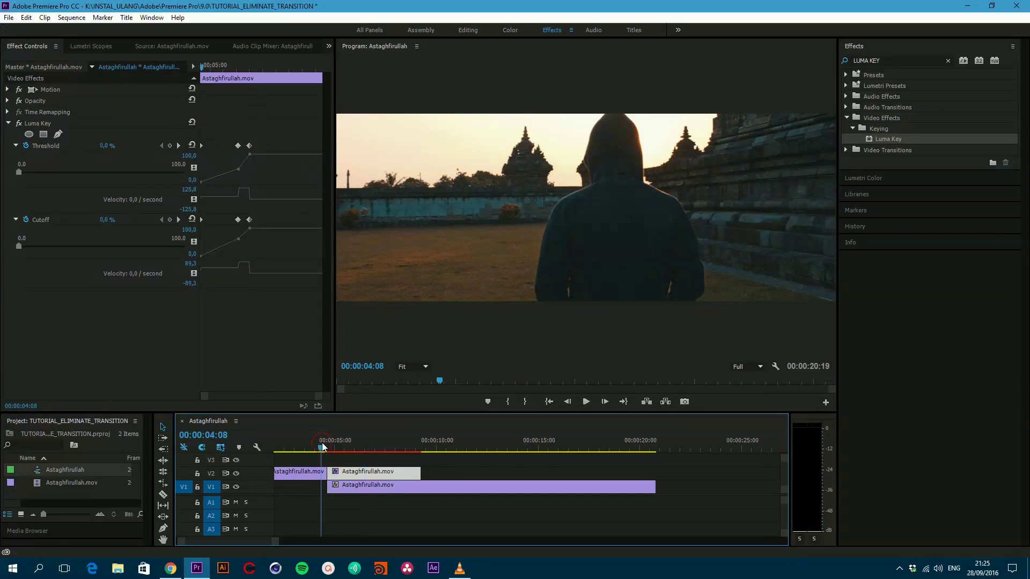
pyautogui.press('space')
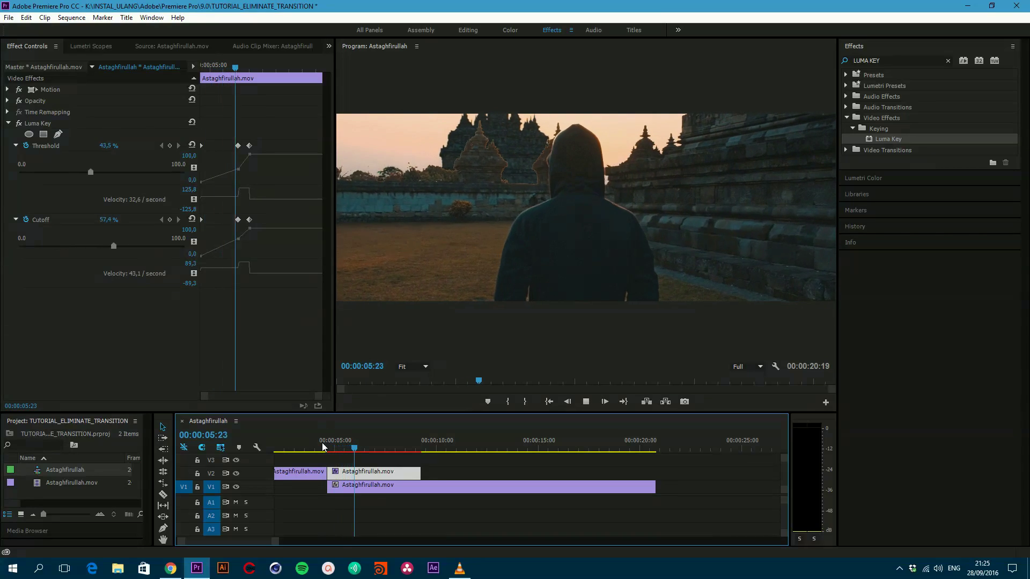
pyautogui.press('space')
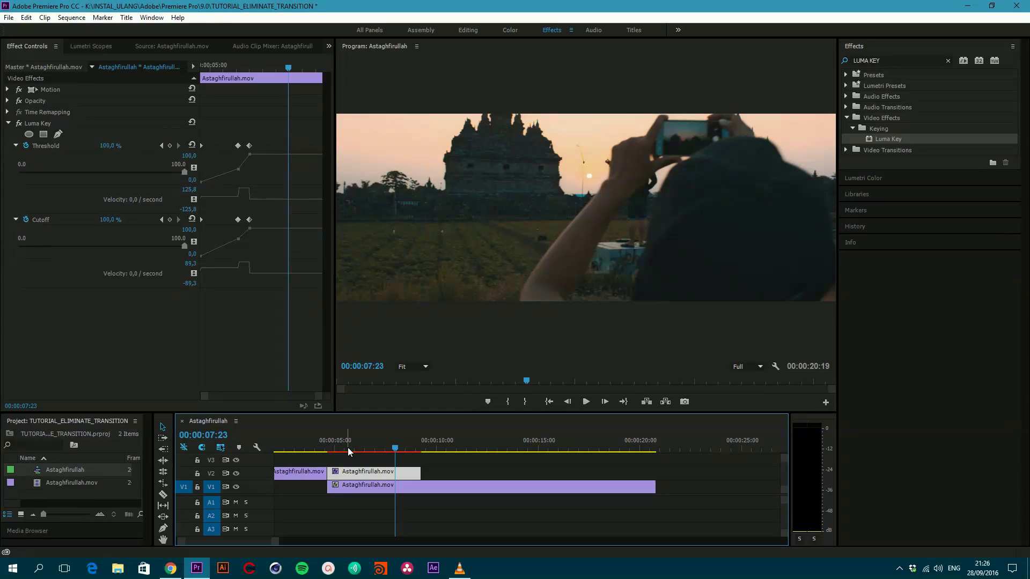
# Delete the keyframed Luma Key and apply a fresh Luma Key to the right V2 clip
pyautogui.click(44, 124)
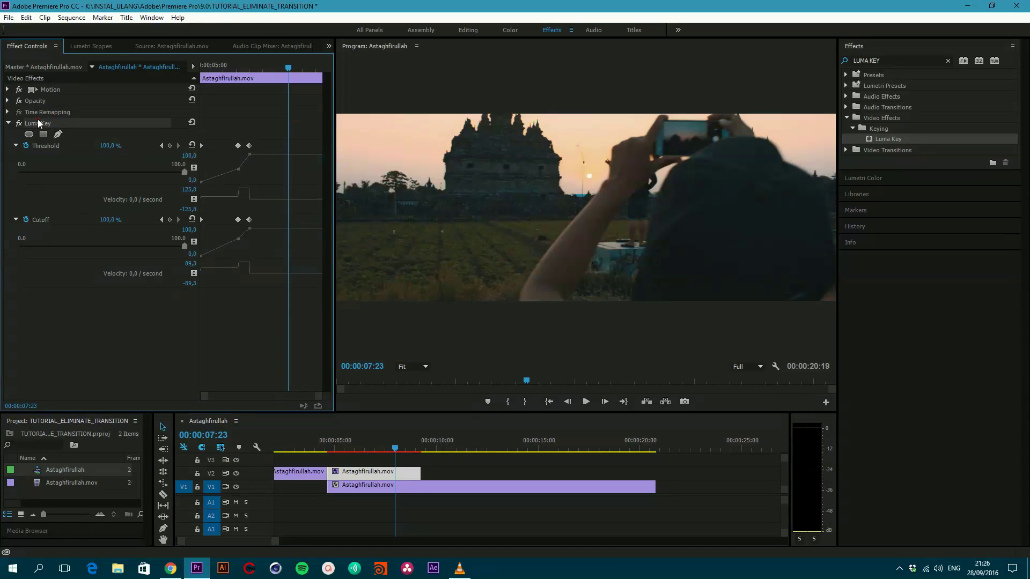
pyautogui.press('Delete')
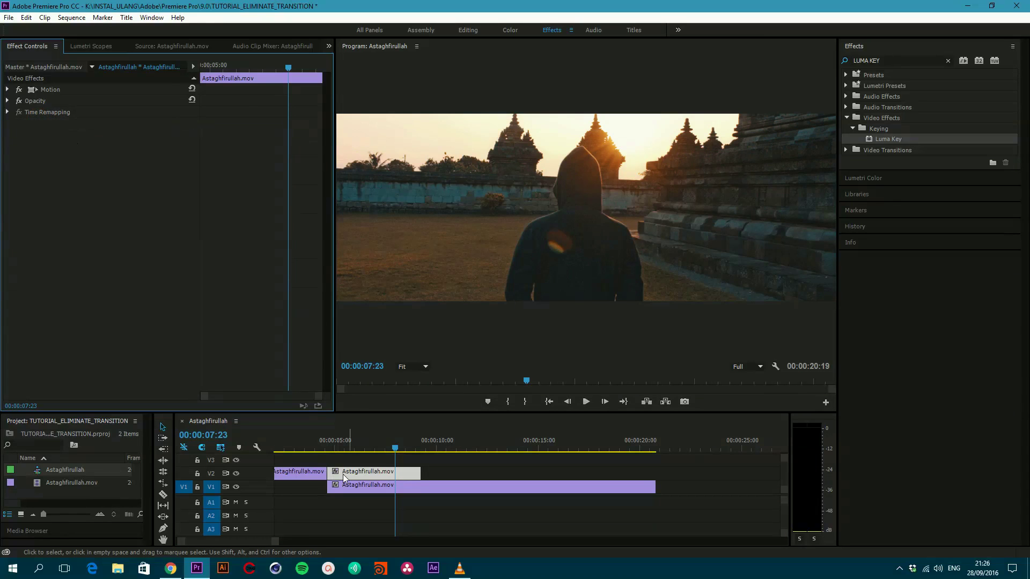
pyautogui.click(362, 446)
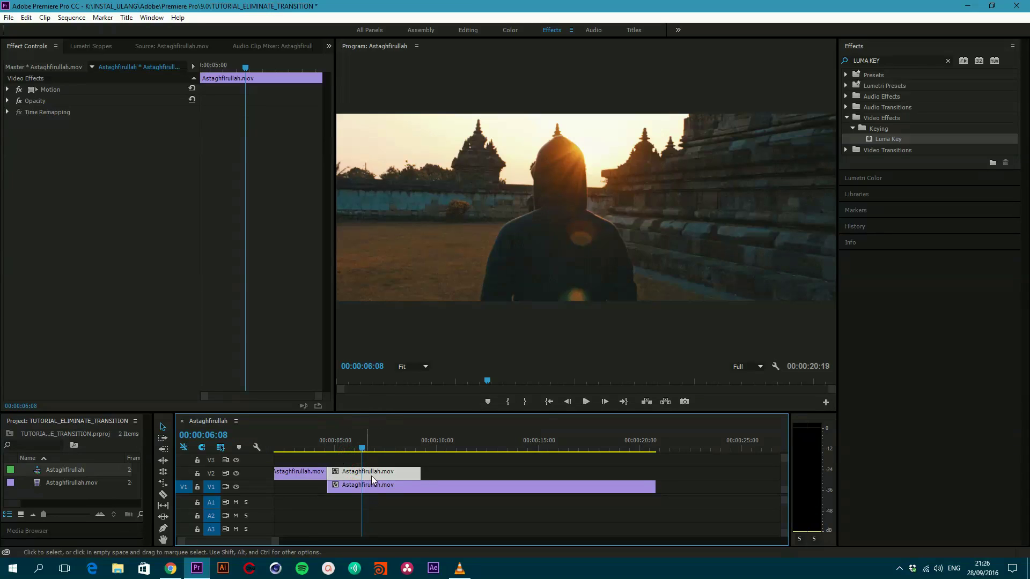
pyautogui.click(304, 473)
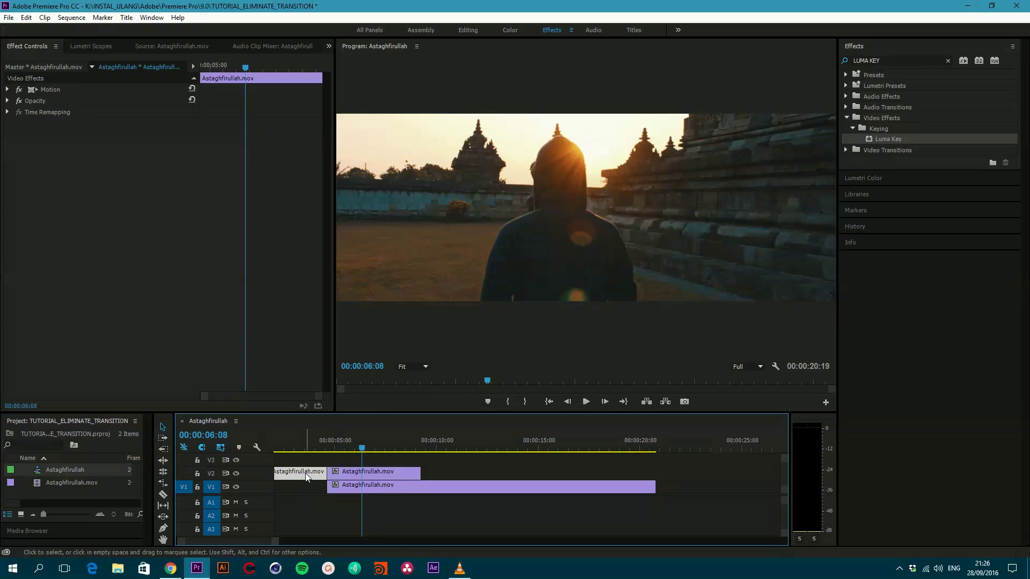
pyautogui.click(343, 473)
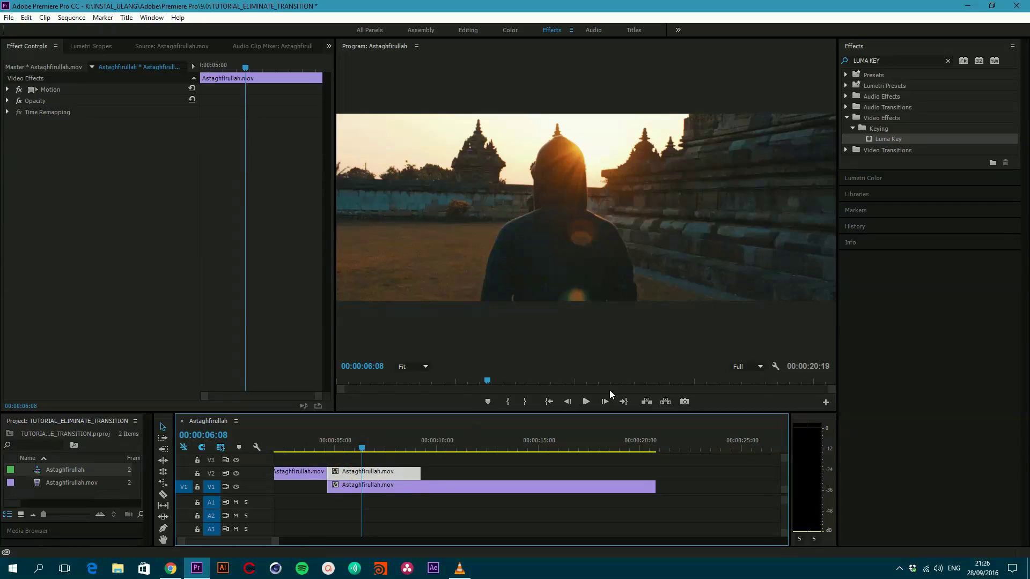
pyautogui.moveTo(885, 139); pyautogui.dragTo(398, 471)
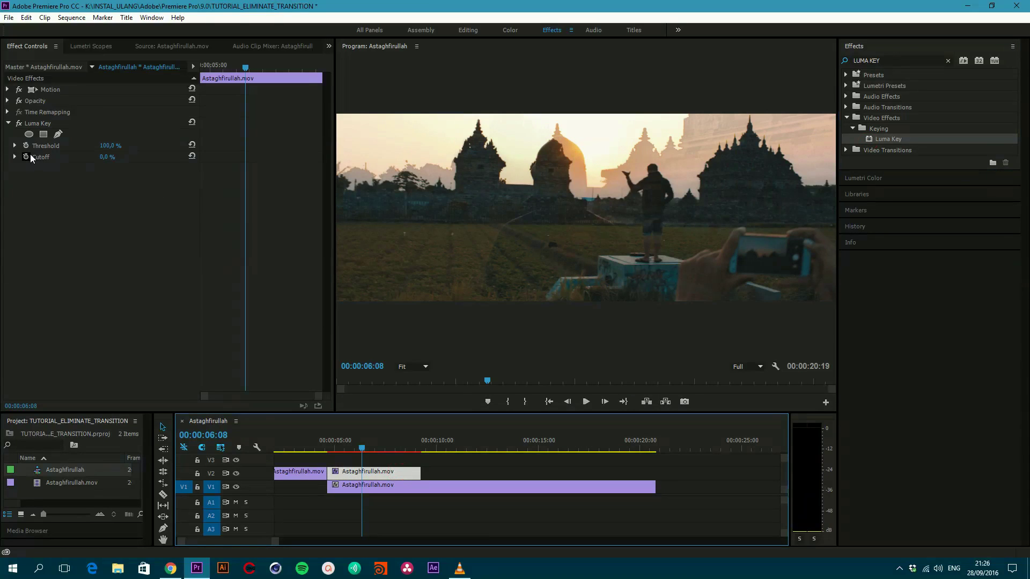
# Keyframe Threshold at 39,5 % and Cutoff at 46,6 % at 00:00:06:08
pyautogui.click(26, 156)
pyautogui.click(26, 146)
pyautogui.click(14, 156)
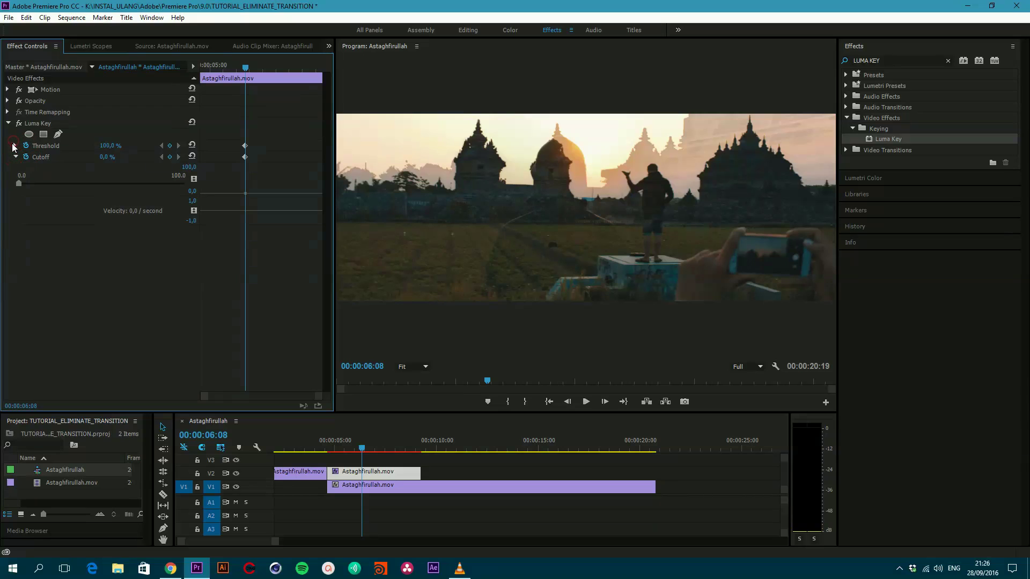
pyautogui.click(15, 145)
pyautogui.moveTo(134, 172); pyautogui.dragTo(101, 172)
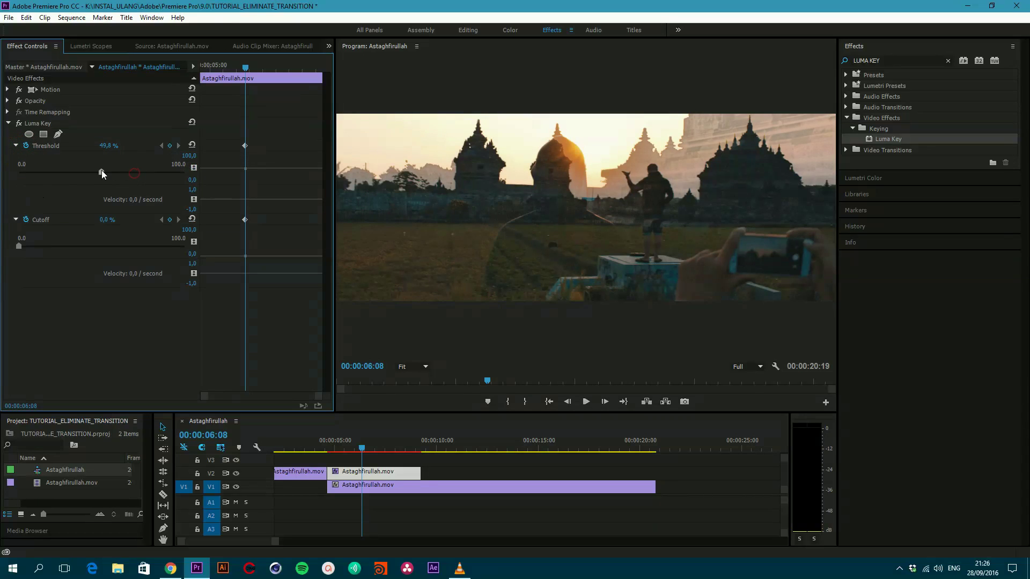
pyautogui.moveTo(22, 246); pyautogui.dragTo(99, 245)
pyautogui.moveTo(102, 172); pyautogui.dragTo(92, 181)
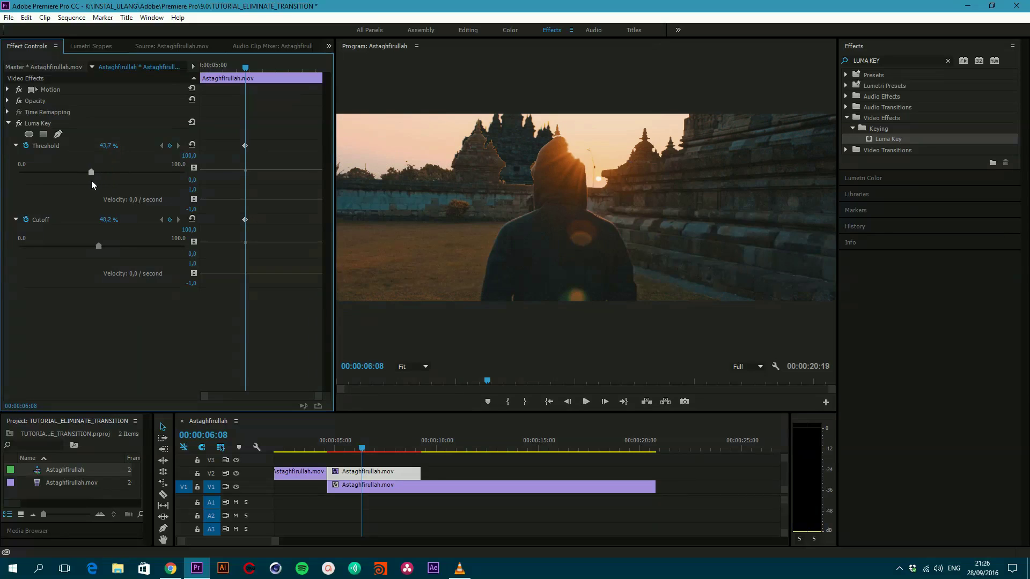
pyautogui.moveTo(98, 245); pyautogui.dragTo(95, 246)
pyautogui.moveTo(92, 171); pyautogui.dragTo(82, 172)
# Key Threshold and Cutoff to 0 % at 00:00:04:15
pyautogui.moveTo(362, 452); pyautogui.dragTo(327, 450)
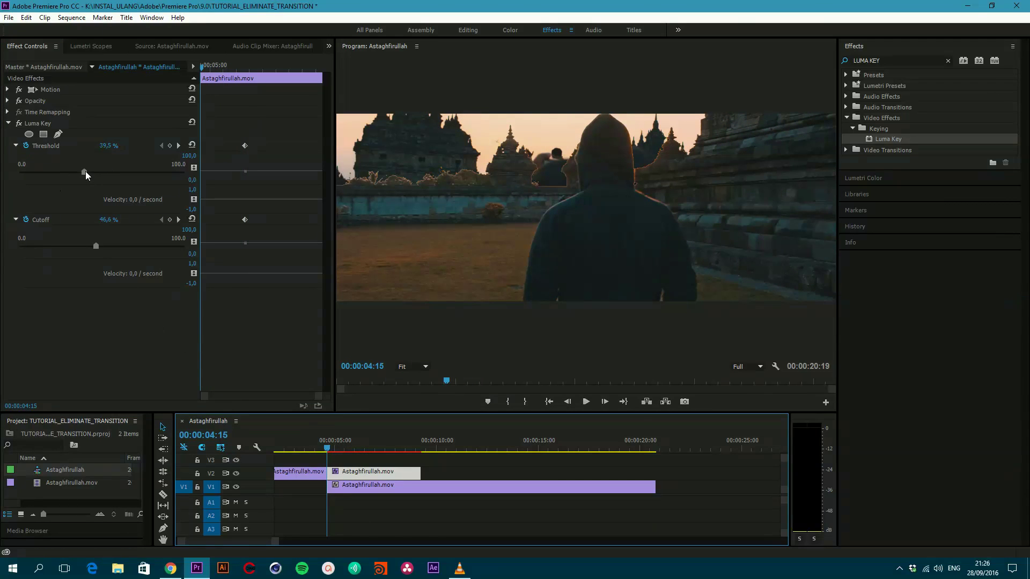
pyautogui.moveTo(85, 172); pyautogui.dragTo(13, 181)
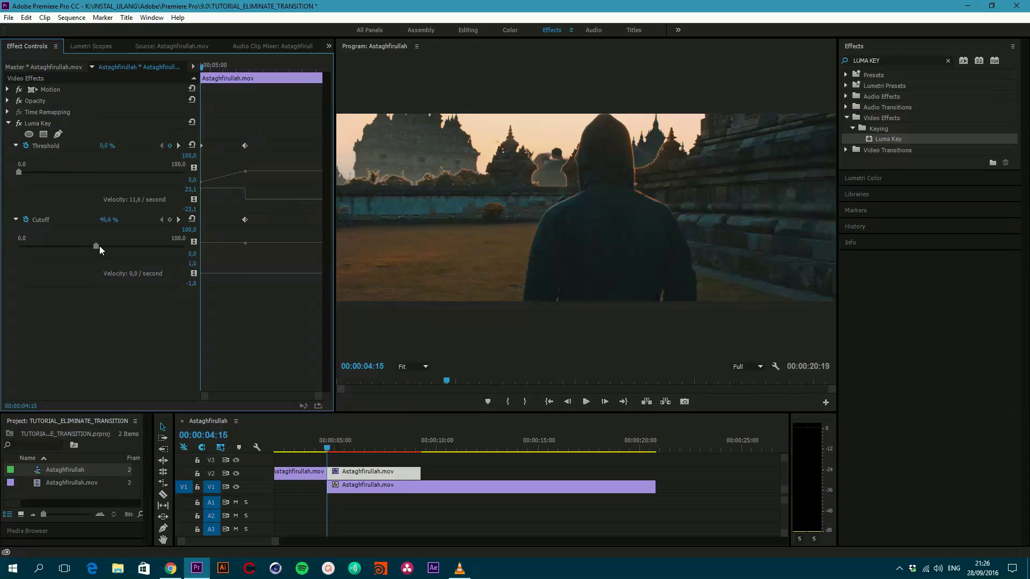
pyautogui.moveTo(99, 246); pyautogui.dragTo(2, 255)
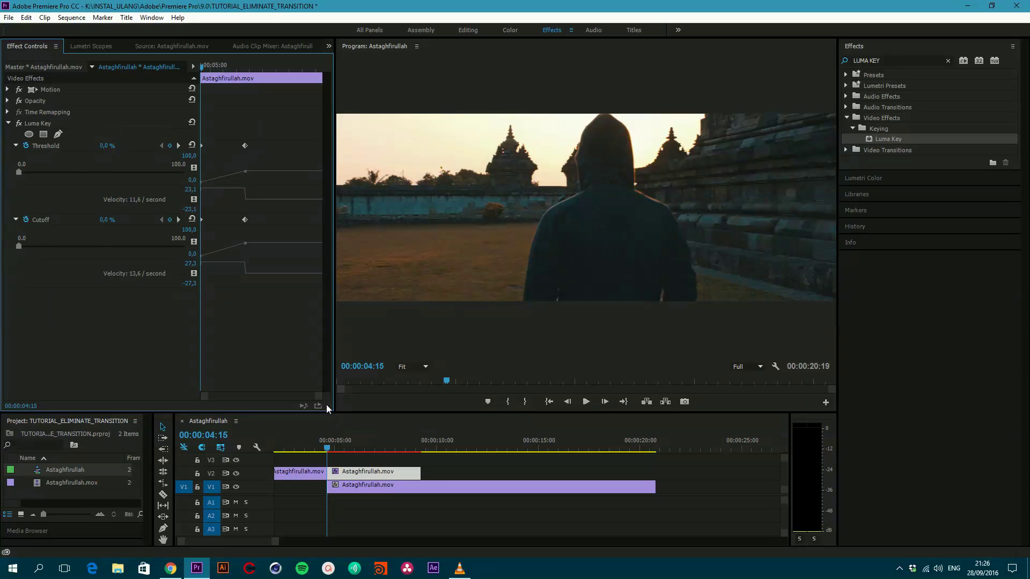
# Key Cutoff and Threshold to 100 % at 00:00:07:00
pyautogui.moveTo(328, 454); pyautogui.dragTo(378, 456)
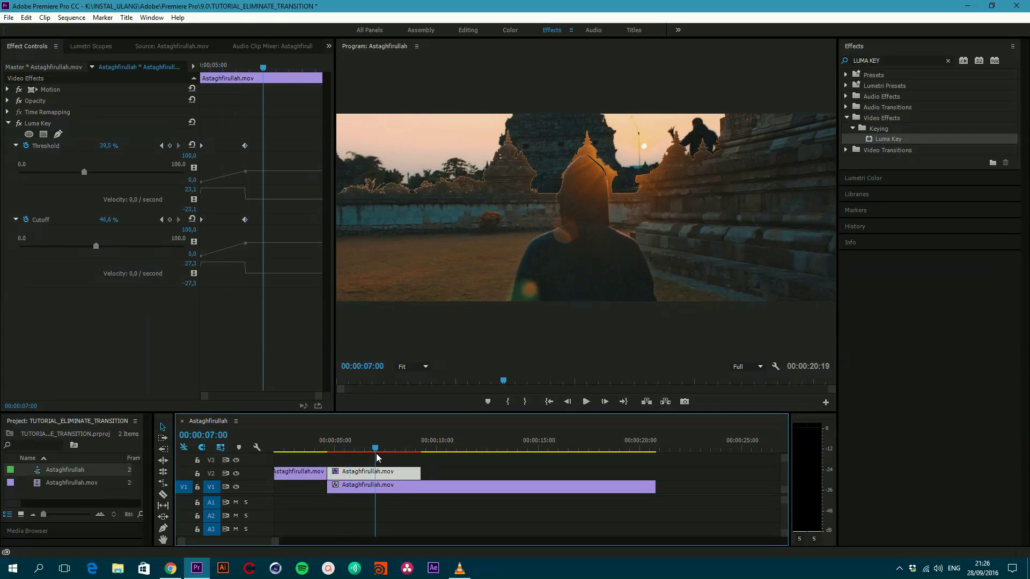
pyautogui.moveTo(96, 247); pyautogui.dragTo(188, 250)
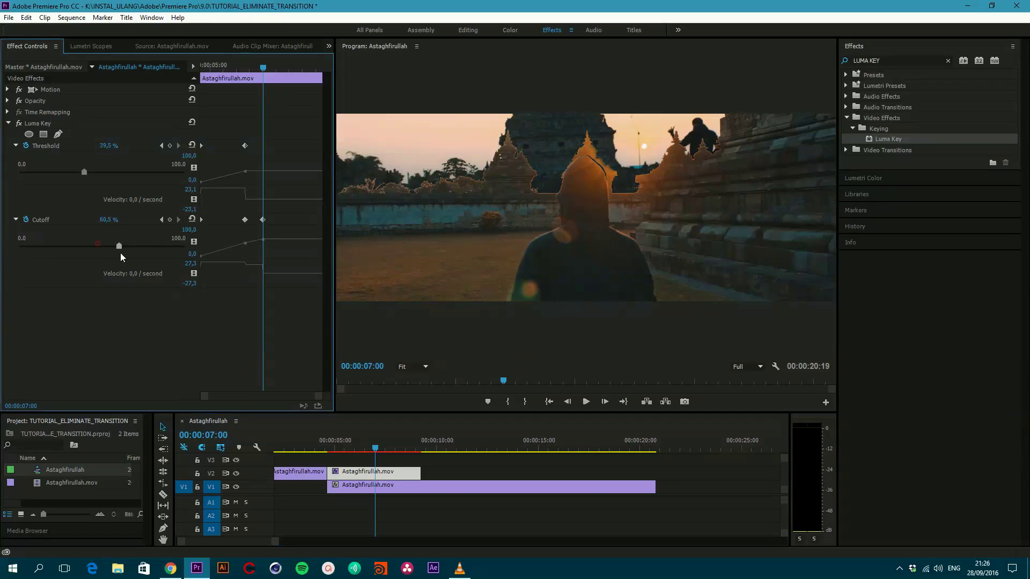
pyautogui.moveTo(84, 171); pyautogui.dragTo(320, 189)
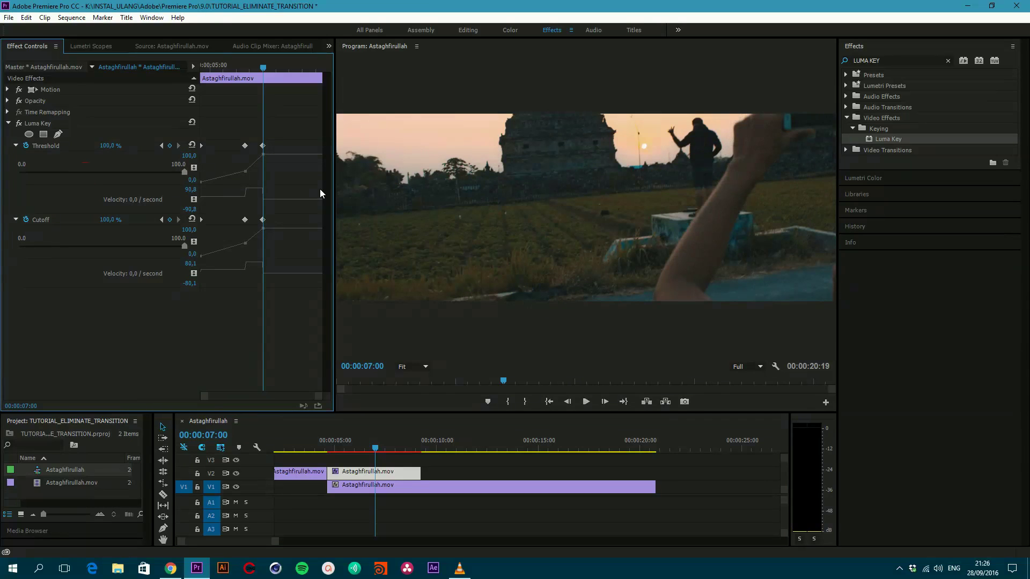
# Play the finished luma-key transition from before the overlap, then stop playback
pyautogui.click(304, 436)
pyautogui.press('space')
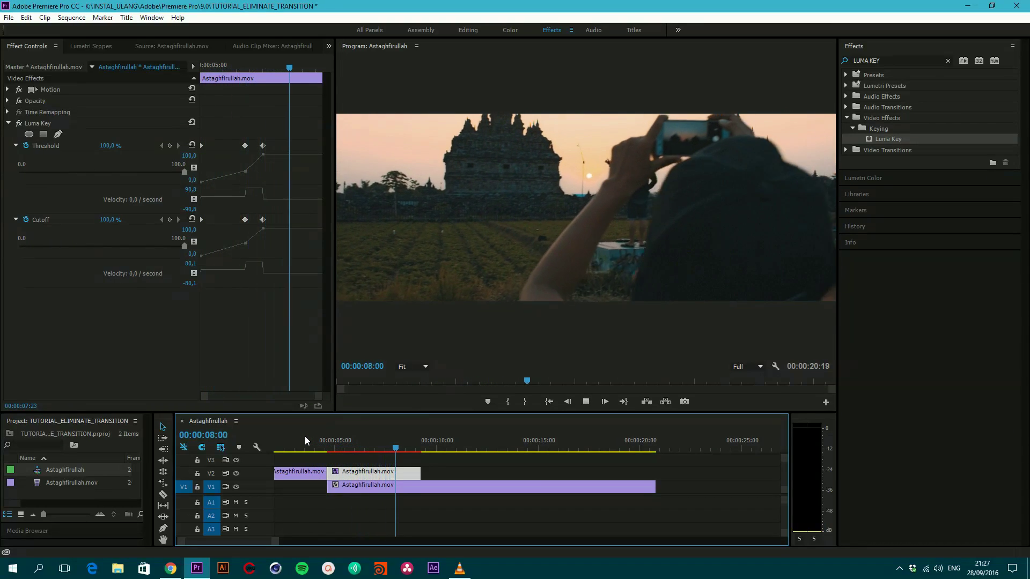
pyautogui.press('space')
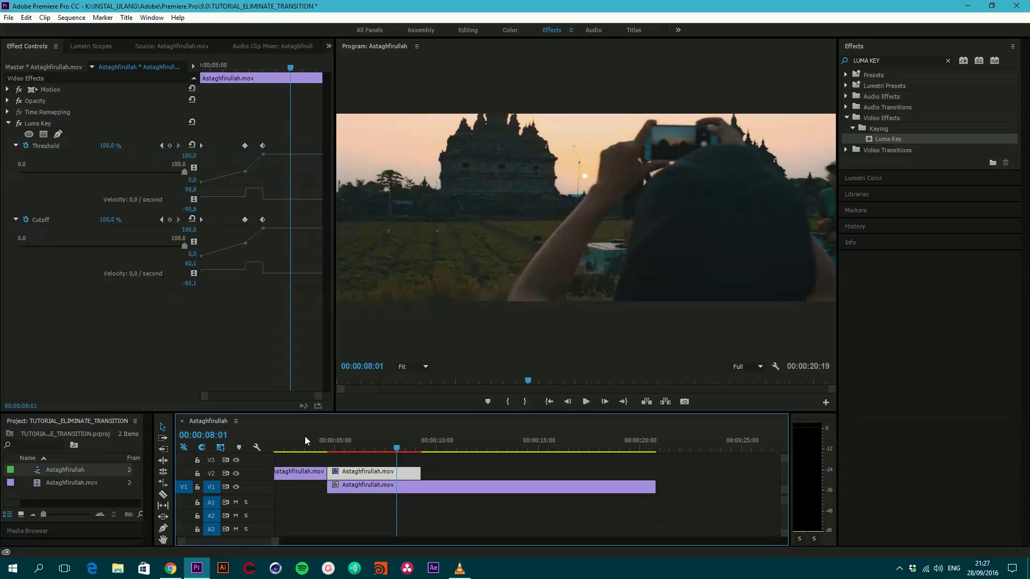